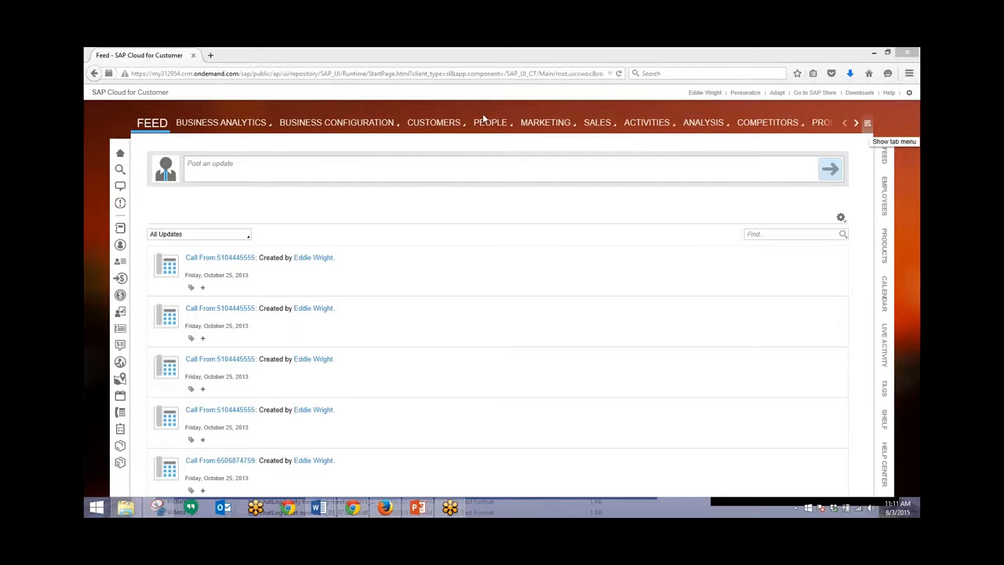
Step: Switch to the Service work centre and check the Tickets From Last 7 Days view list
left_click(292, 124)
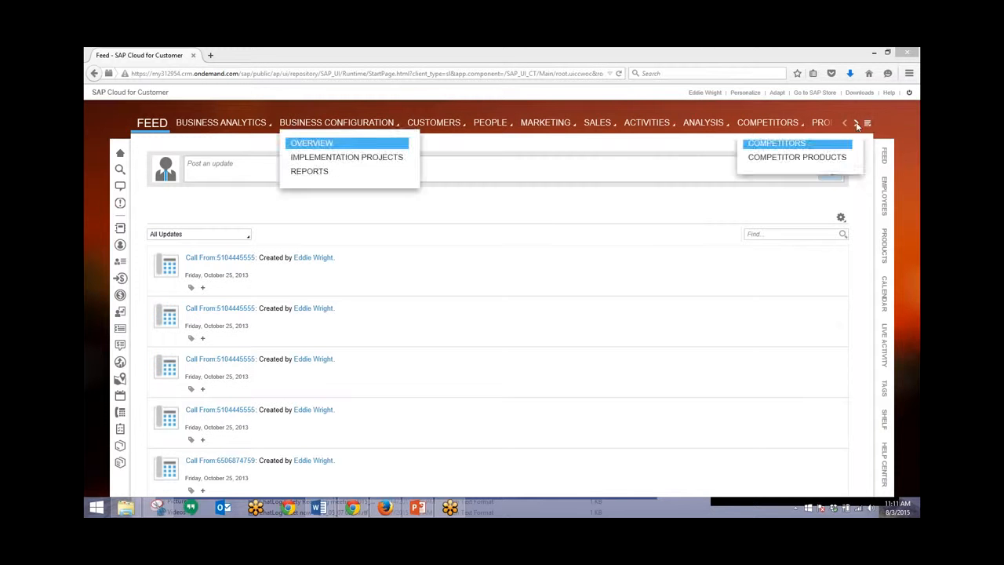
left_click(867, 123)
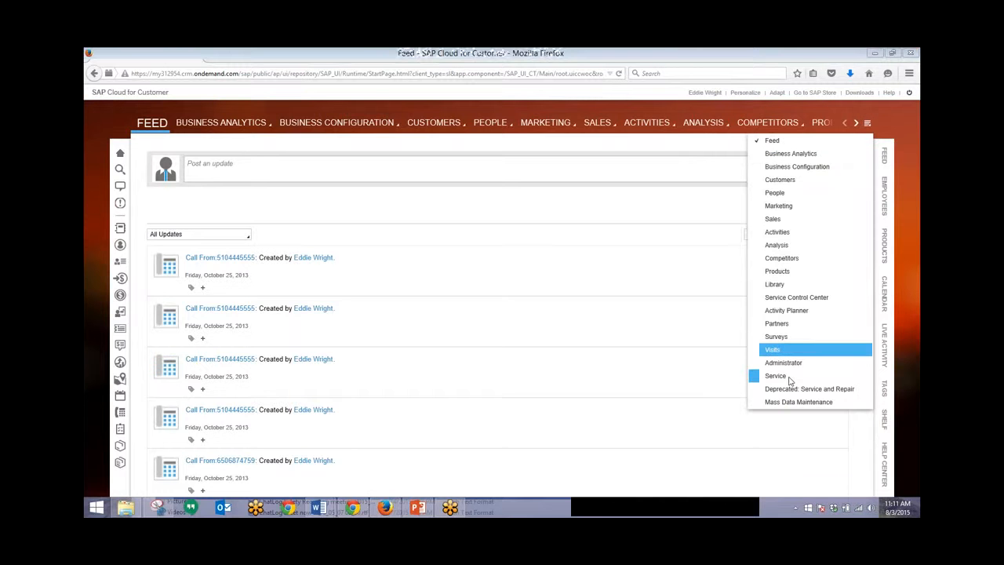
left_click(780, 376)
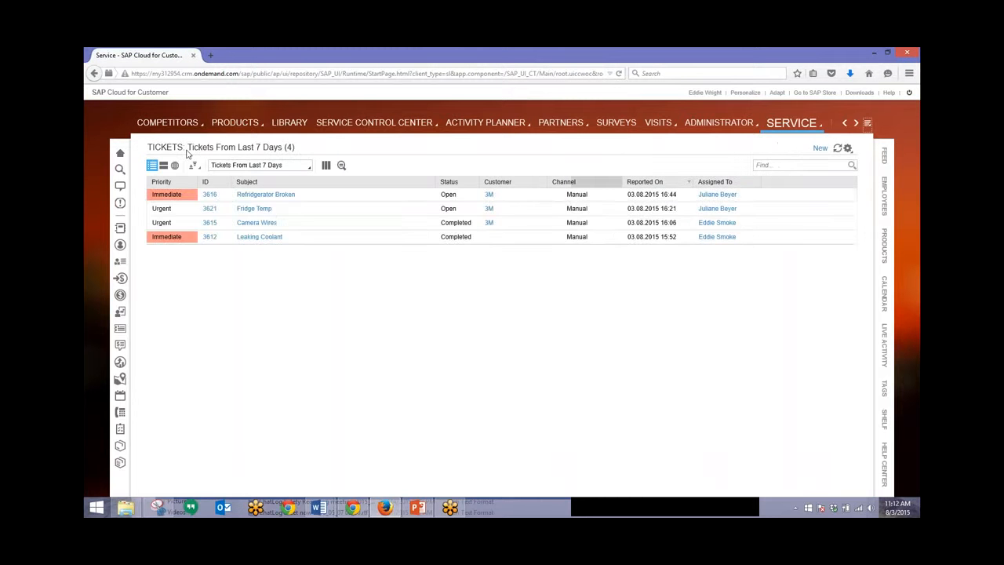
left_click(309, 167)
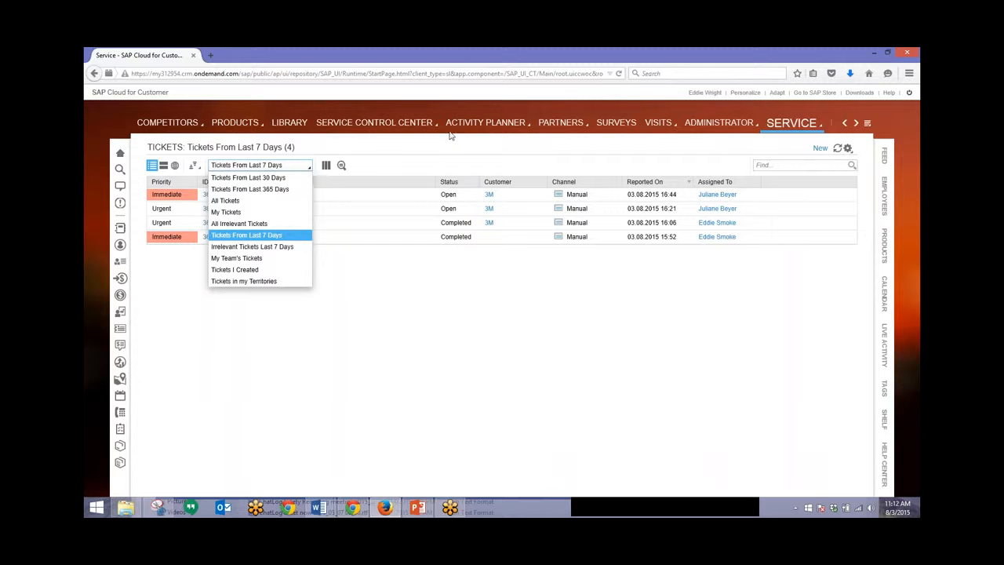
left_click(383, 168)
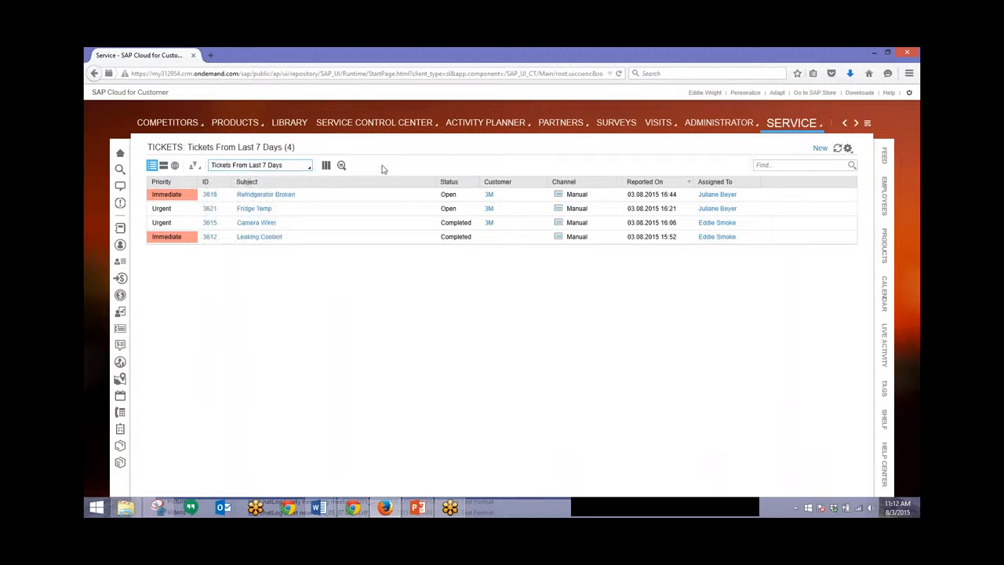
Step: Cancel the accidental New Account form and open a blank New Ticket quick-create form
left_click(820, 149)
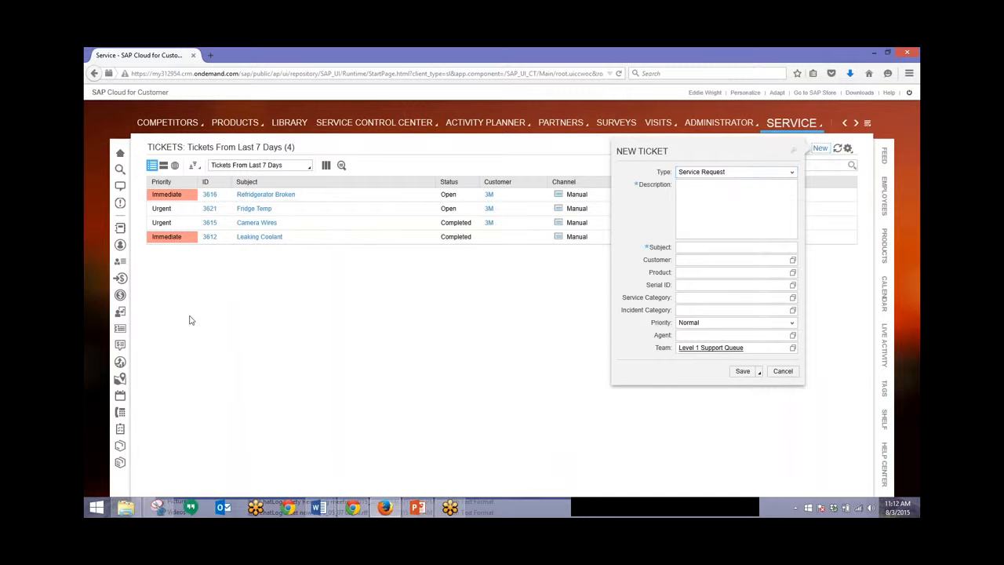
left_click(125, 231)
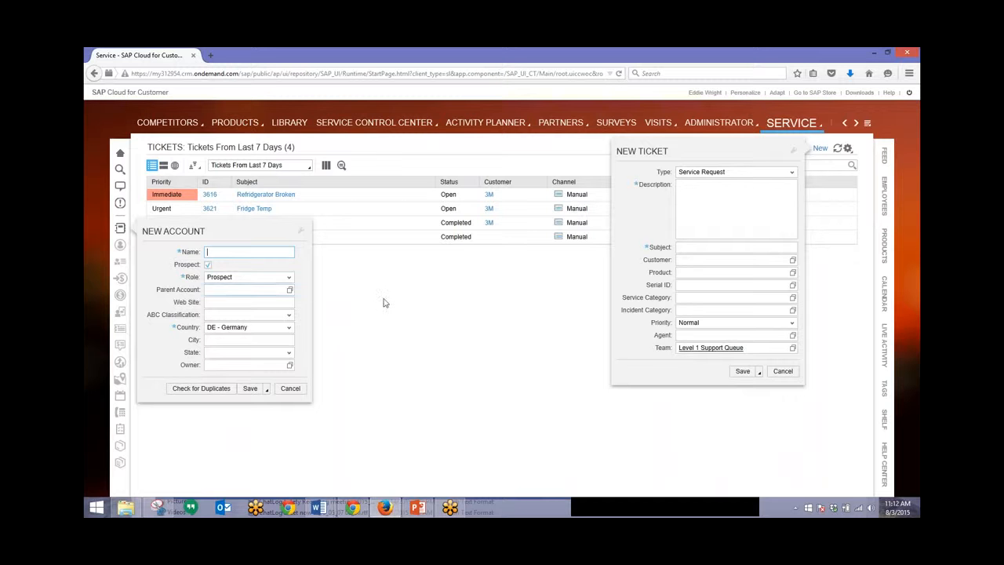
left_click(290, 388)
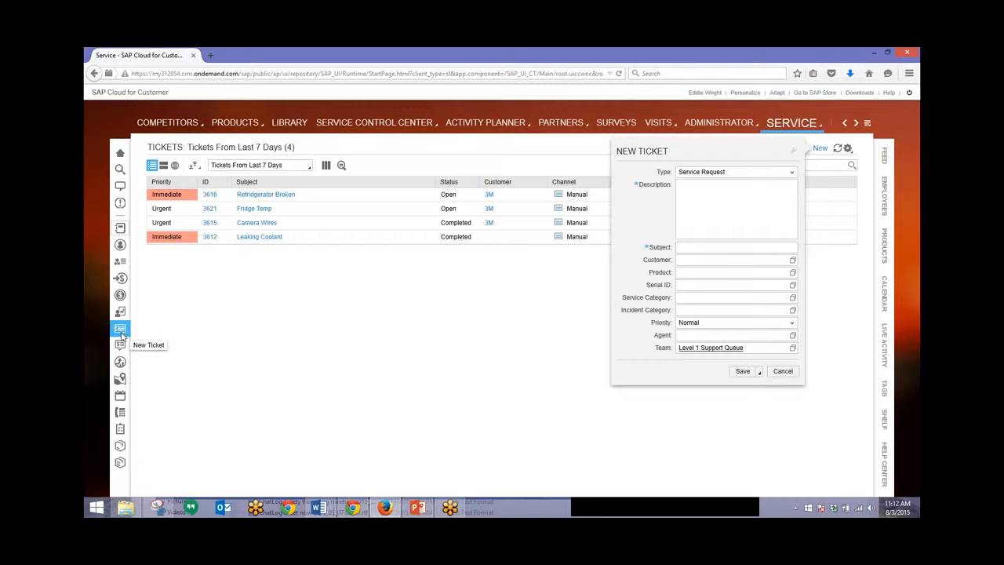
left_click(123, 333)
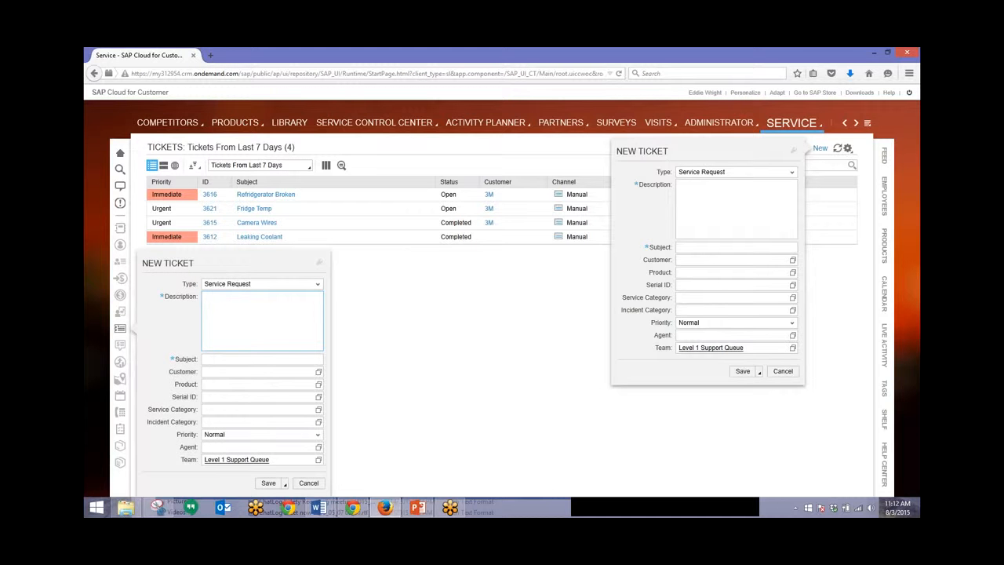
Step: Enter the coolant-leak description, subject 'Leaking Coolant RB Panel' and customer 3M
type("Refridgerator leaking coolant again; rear back pa")
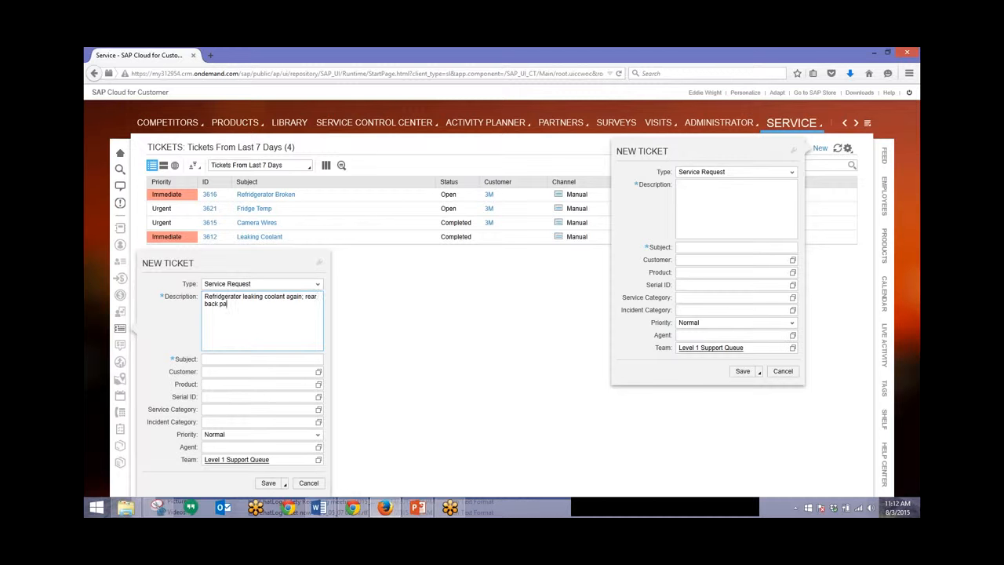
type("nel.")
key("Tab")
type("Leaking Coolan")
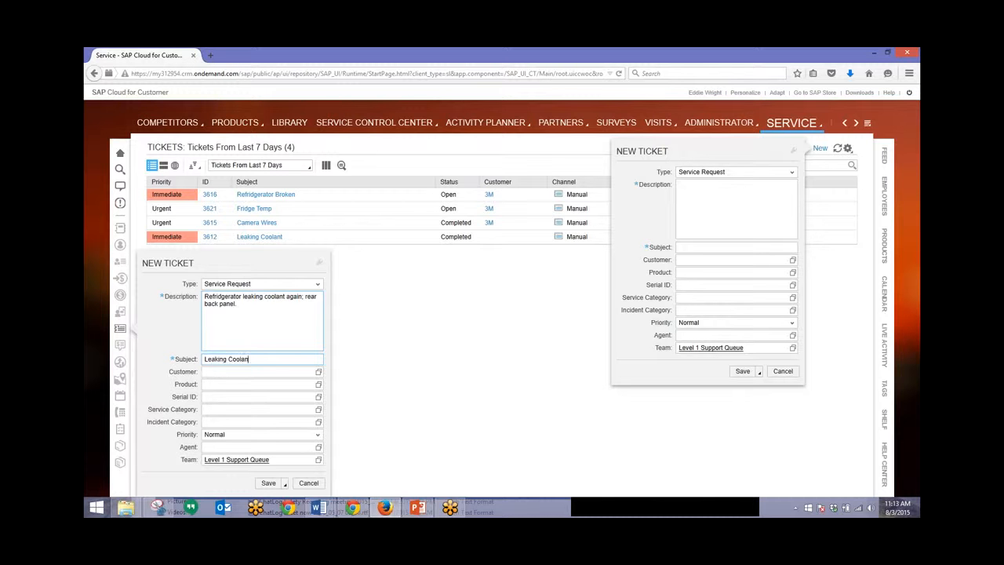
type("t RB Panel")
left_click(206, 372)
type("3m")
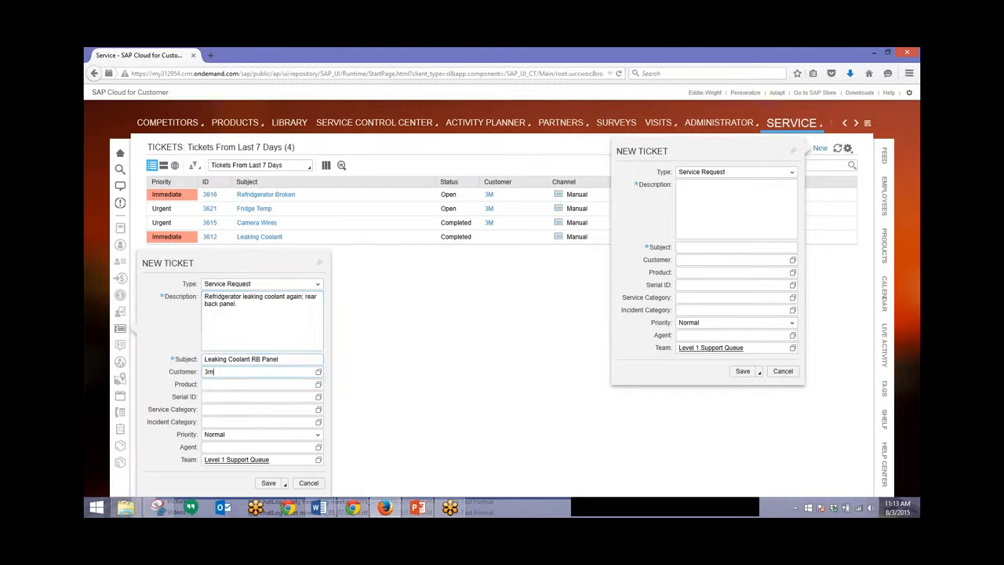
left_click(231, 386)
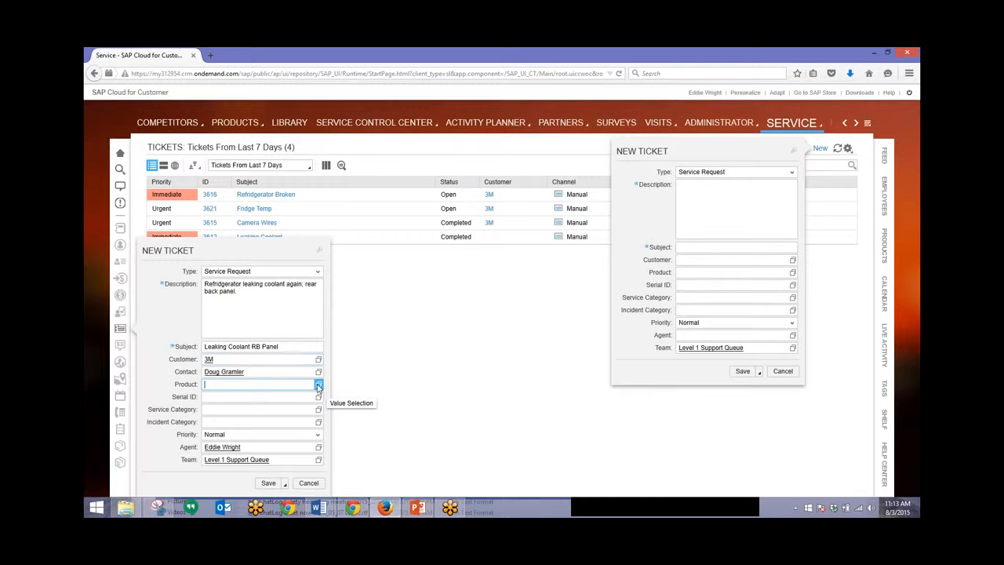
Step: Set product 19.7 Commercial Series Refrigerator and Immediate priority, then assign the third suggested agent
left_click(313, 385)
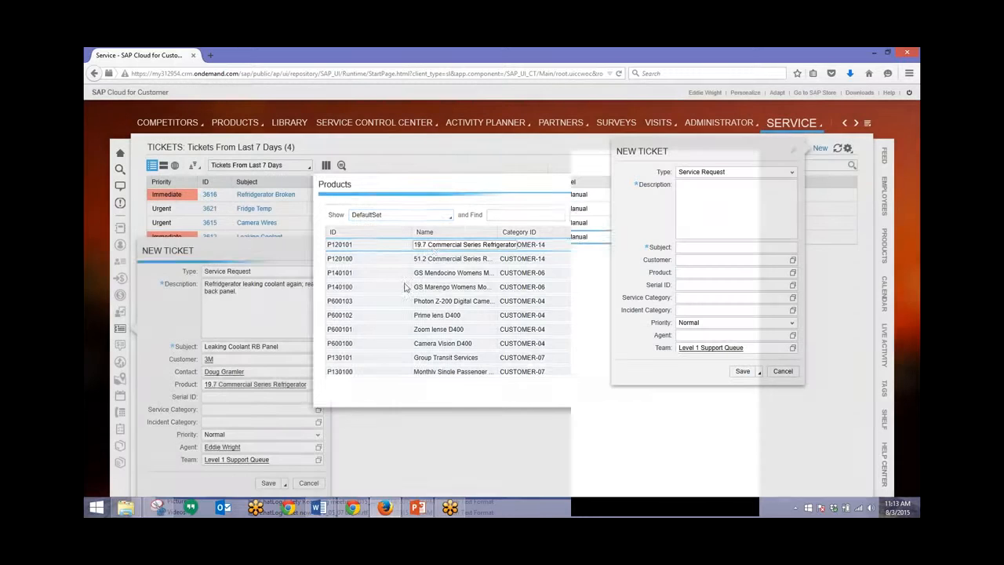
left_click(432, 249)
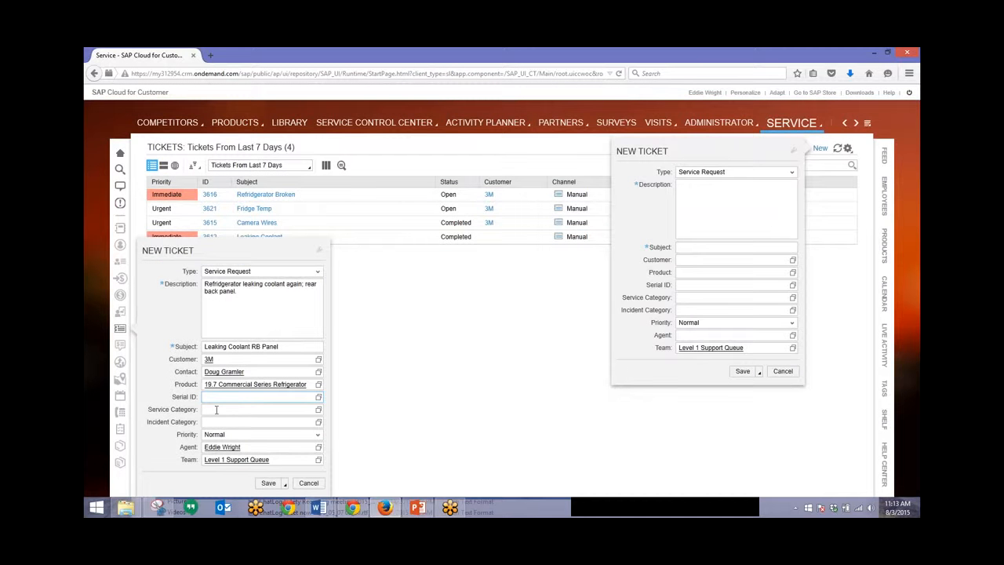
left_click(319, 435)
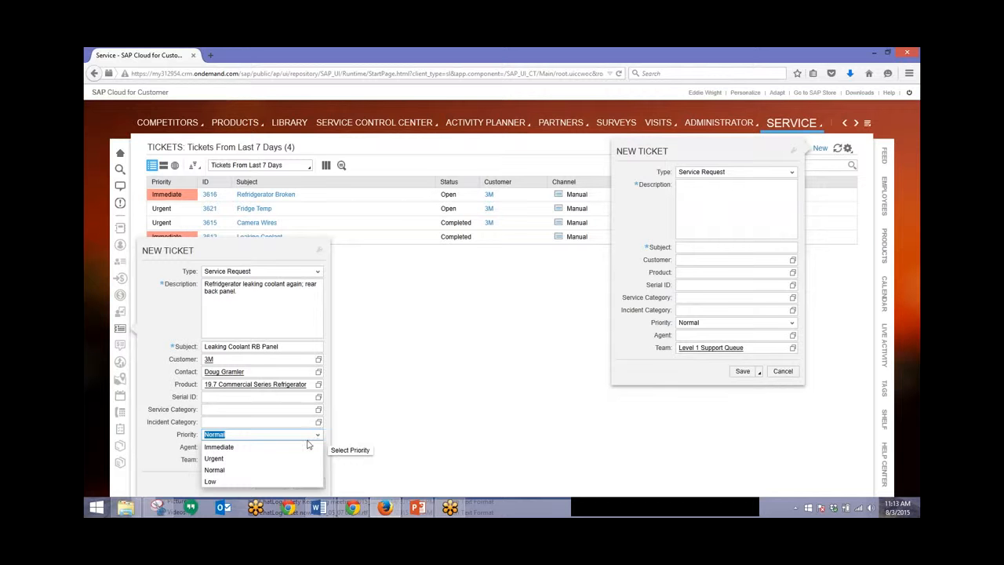
left_click(231, 447)
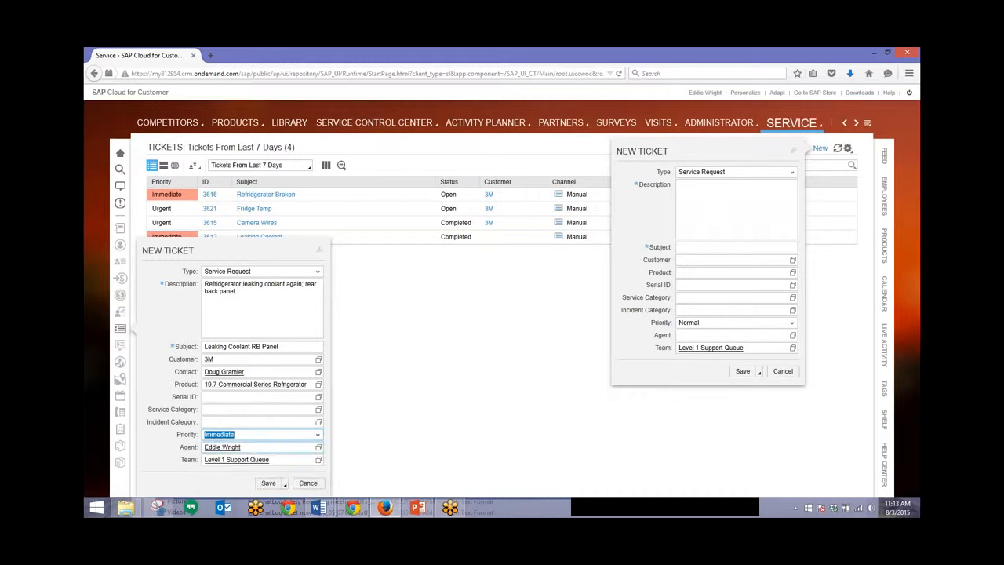
left_click(284, 449)
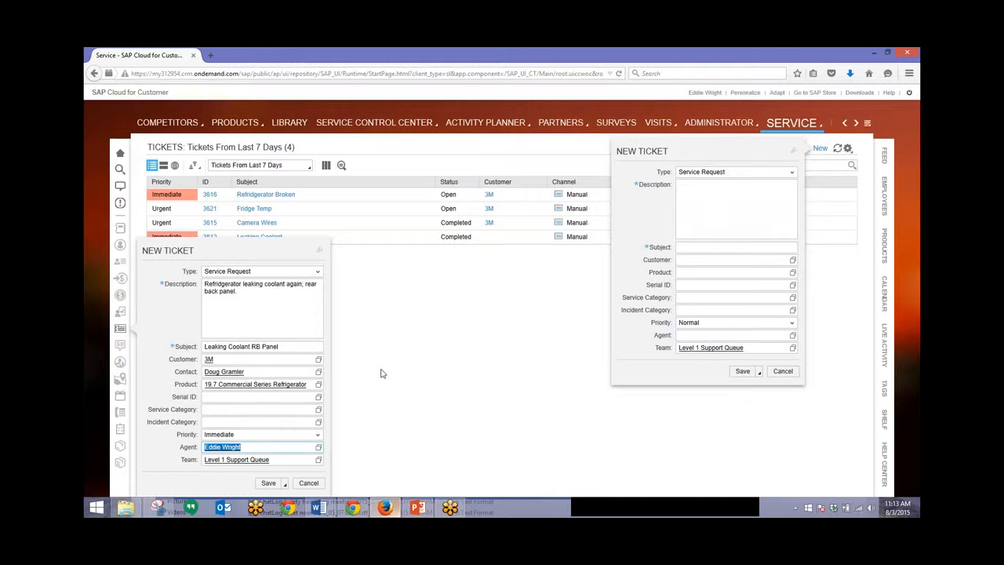
type("jul")
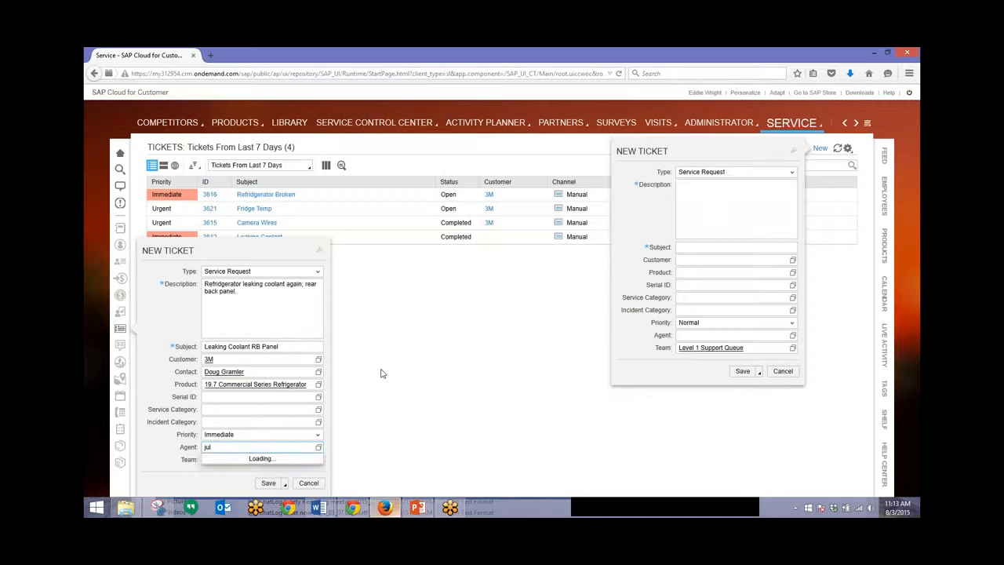
key("Down")
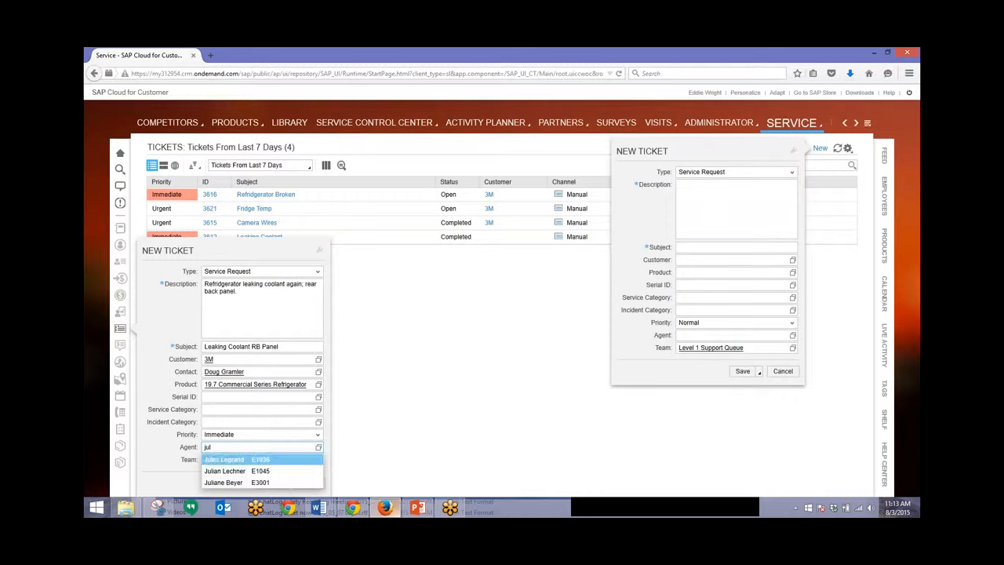
key("Down")
key("Down")
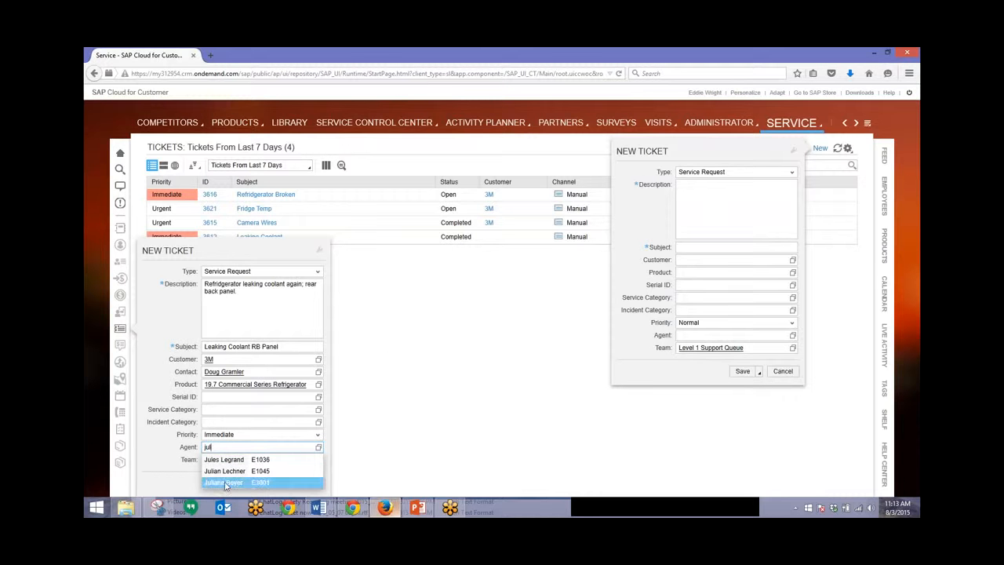
left_click(225, 482)
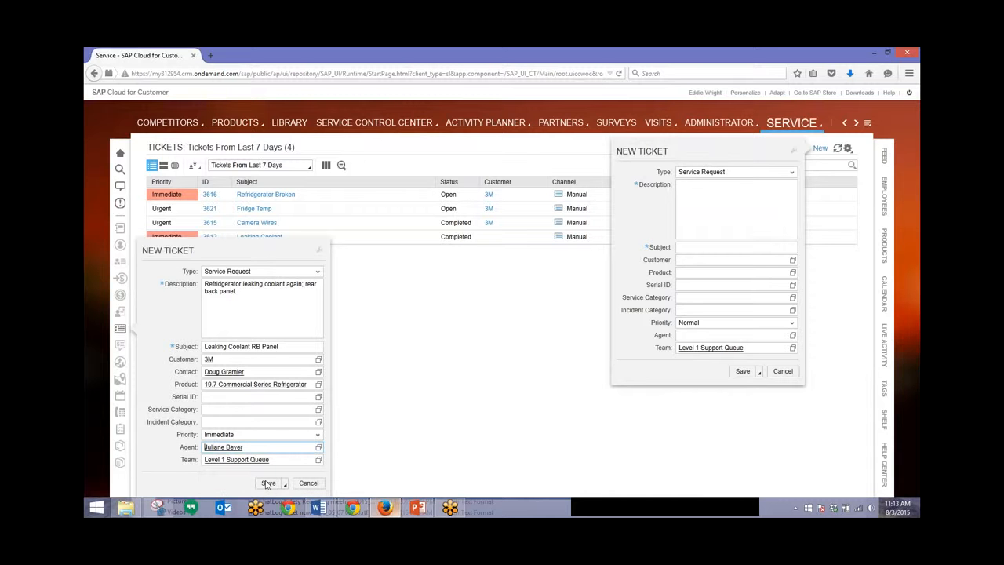
Step: Save the new ticket as 3618 for 3M and request to log off
left_click(267, 483)
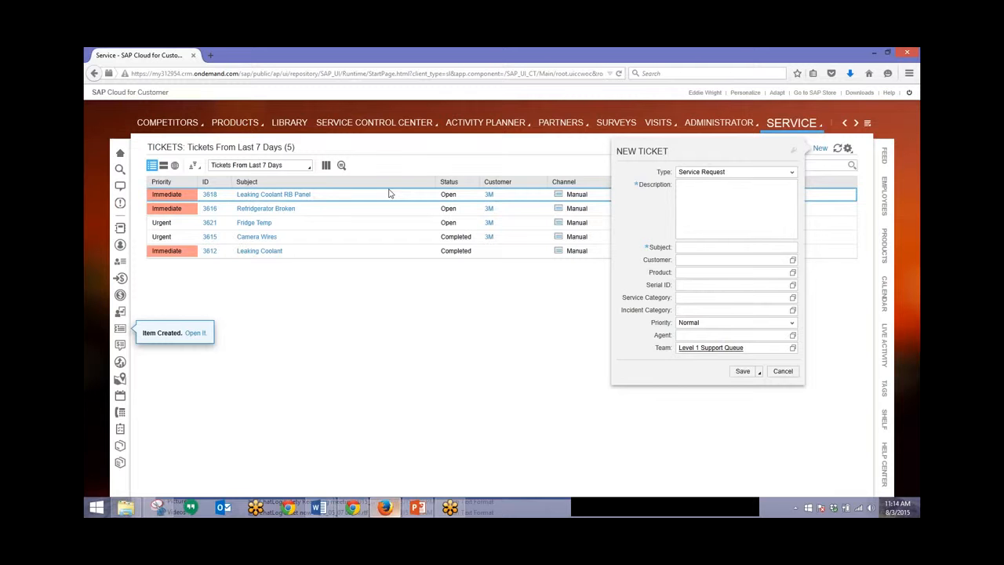
left_click(908, 95)
Step: Confirm log-off, reopen the application and sign in with the service agent's user ID and password
left_click(568, 314)
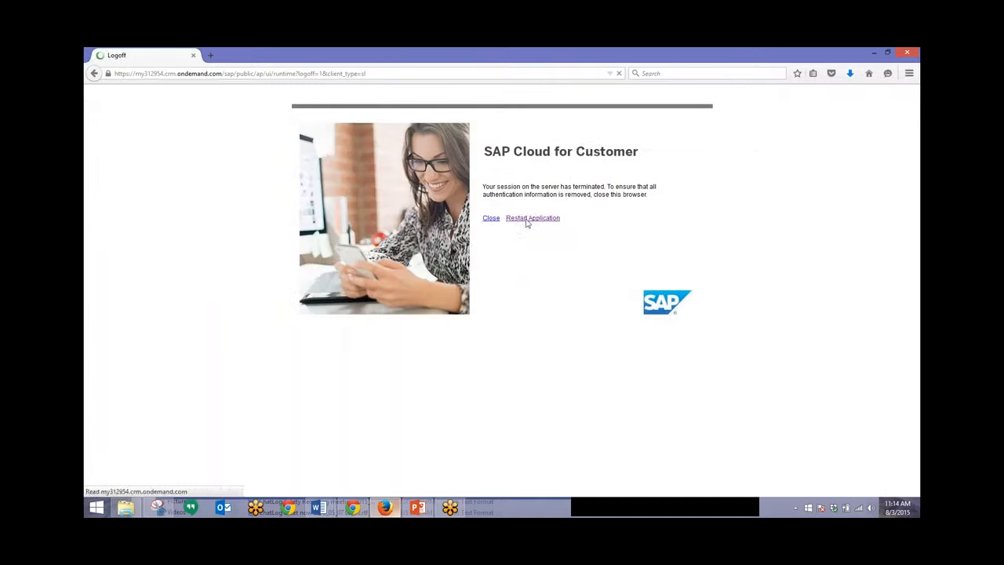
left_click(532, 218)
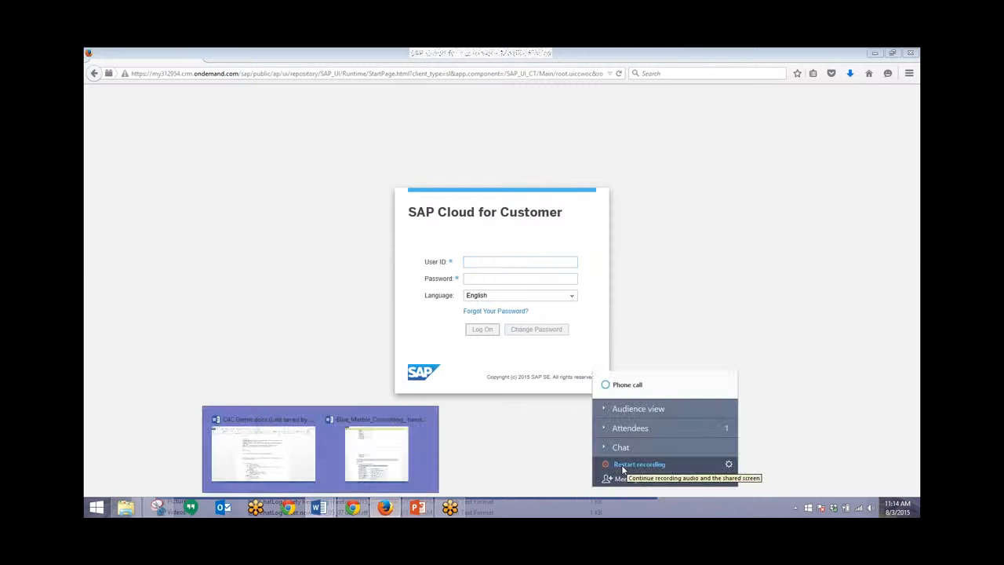
left_click(621, 464)
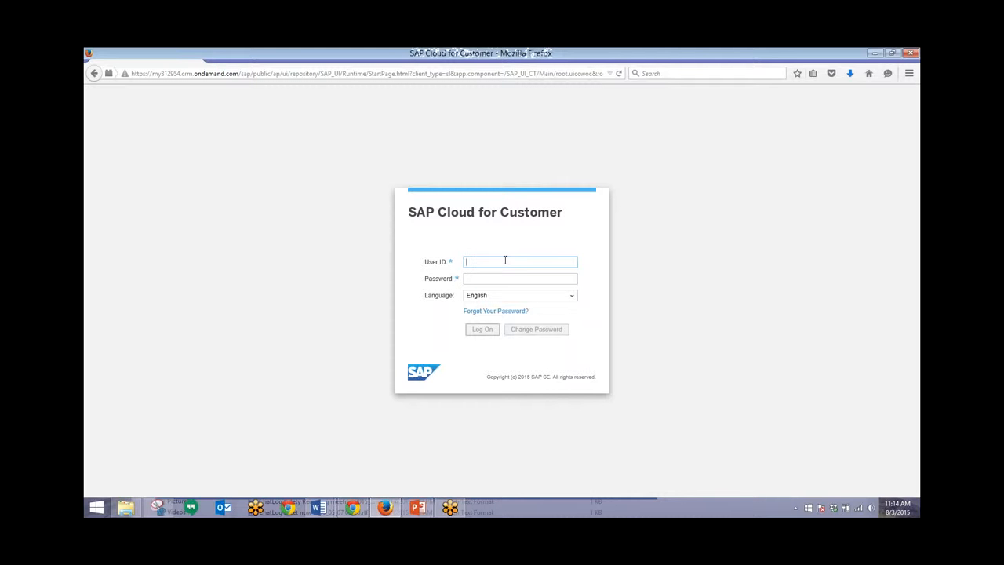
type("serviceagent10")
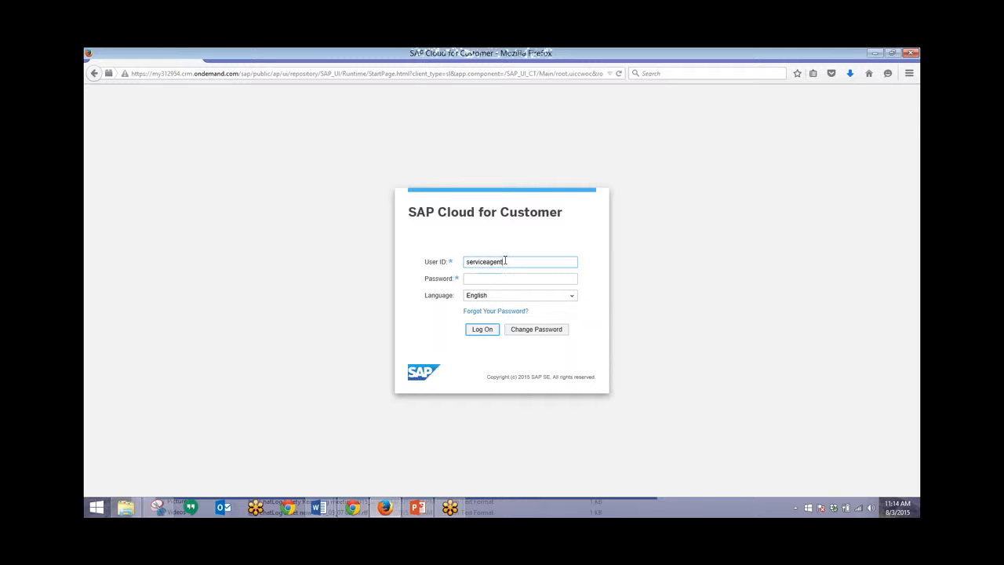
key("Tab")
type("Welcome1")
key("Return")
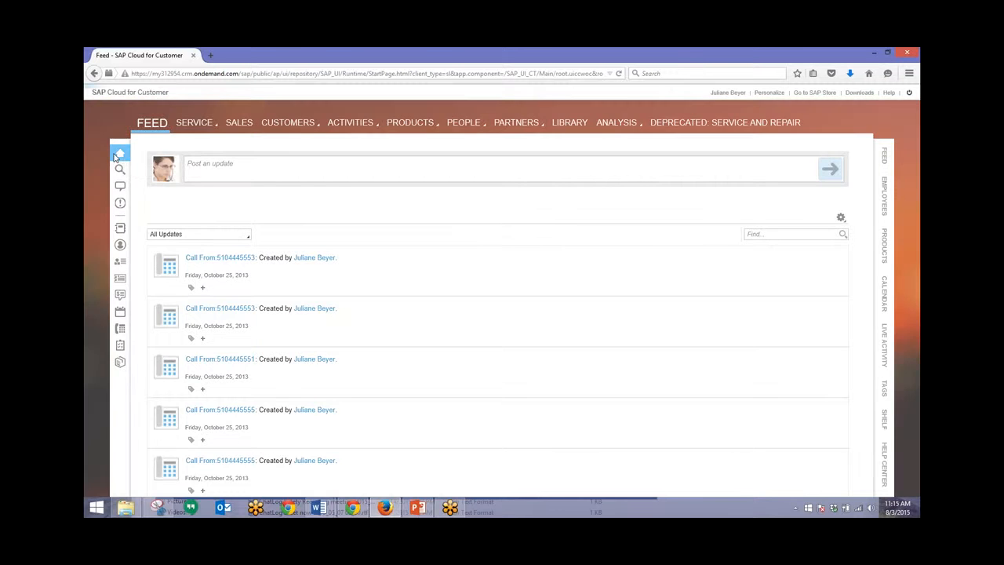
Step: Go to the home dashboard and scroll through its ticket tiles, including ART and Tickets Assigned To Me
left_click(114, 156)
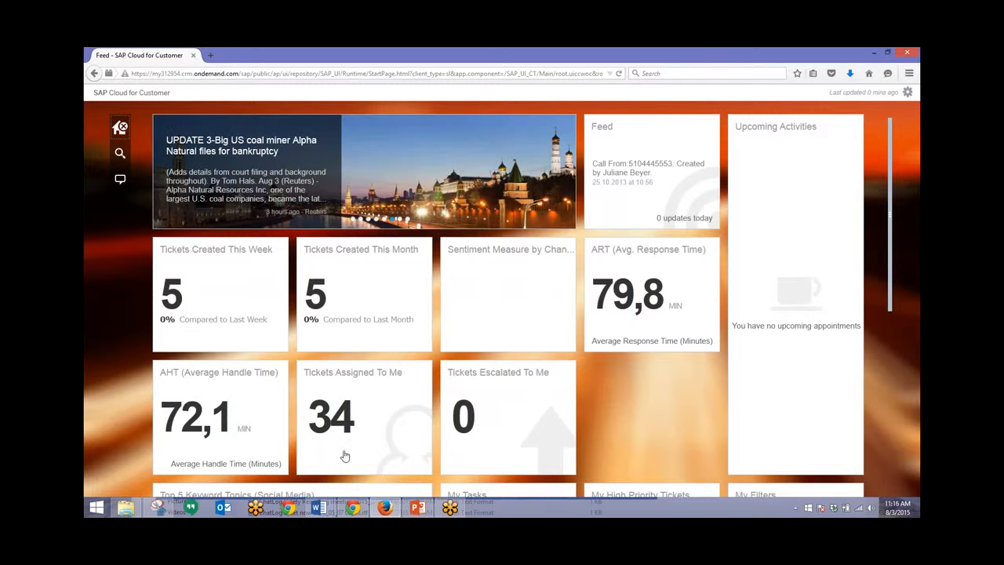
scroll(372, 388, "down", 2)
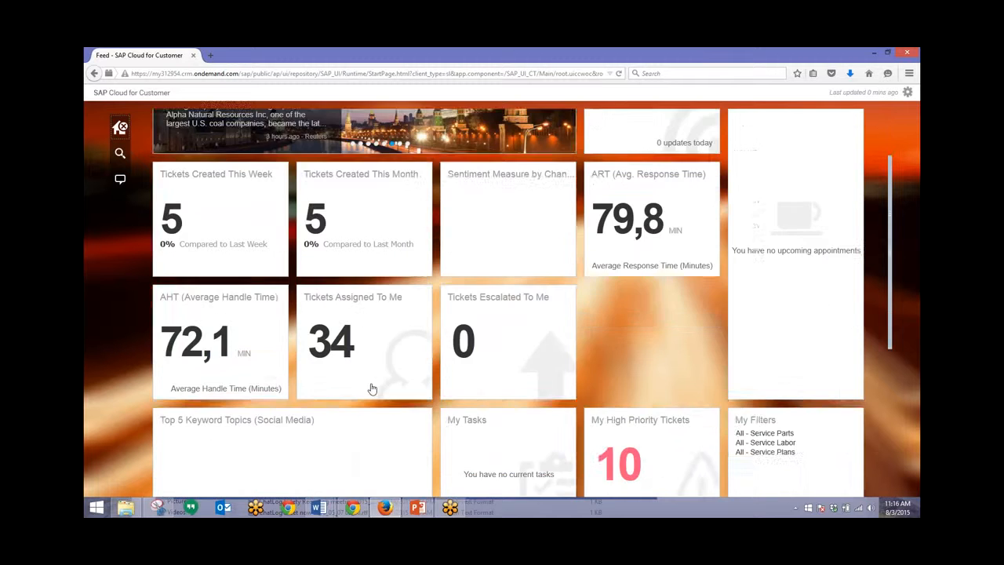
scroll(372, 387, "down", 6)
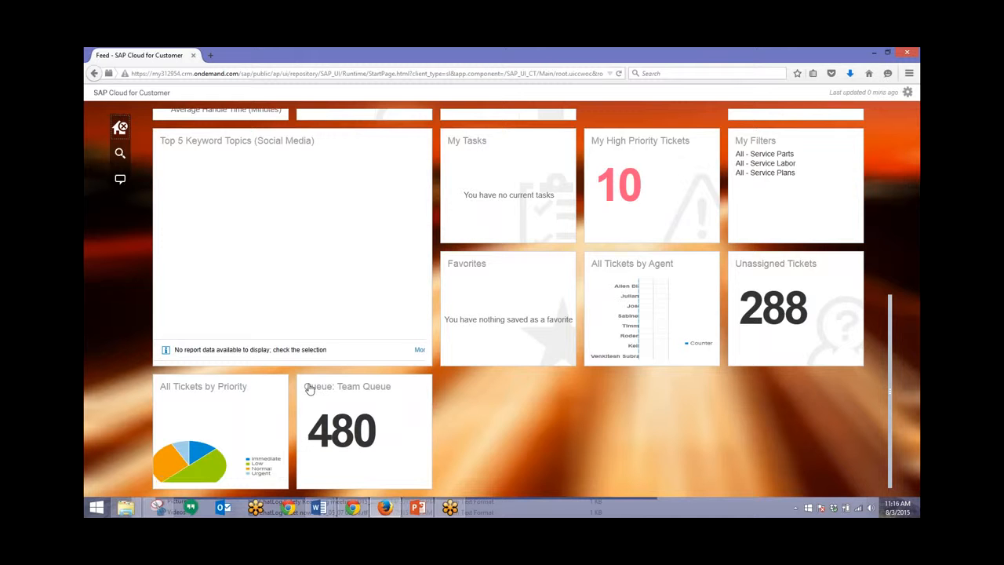
scroll(308, 389, "up", 2)
scroll(308, 390, "up", 6)
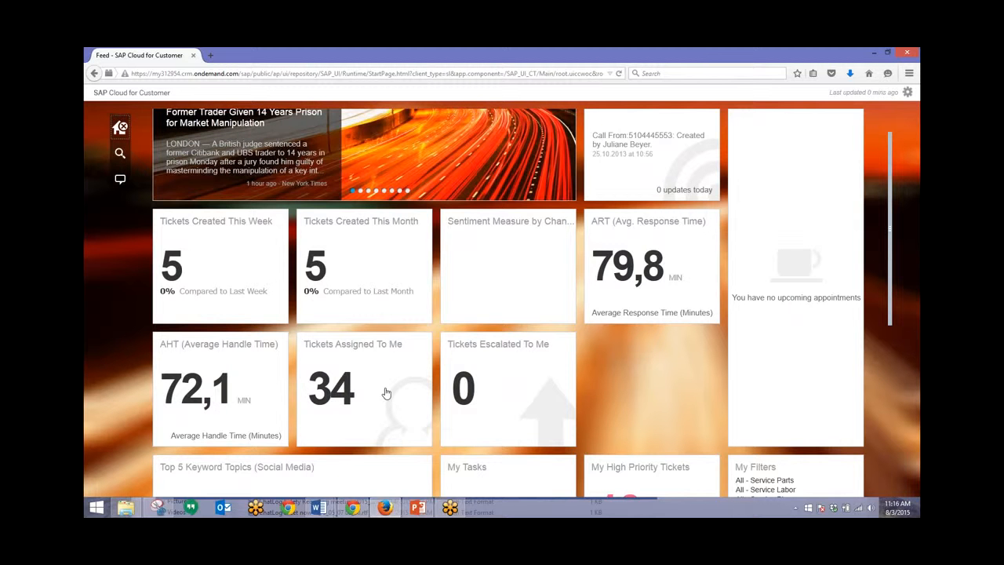
Step: Open ticket 3618 'Leaking Coolant RB Panel' from the Tickets Assigned To Me list
left_click(386, 393)
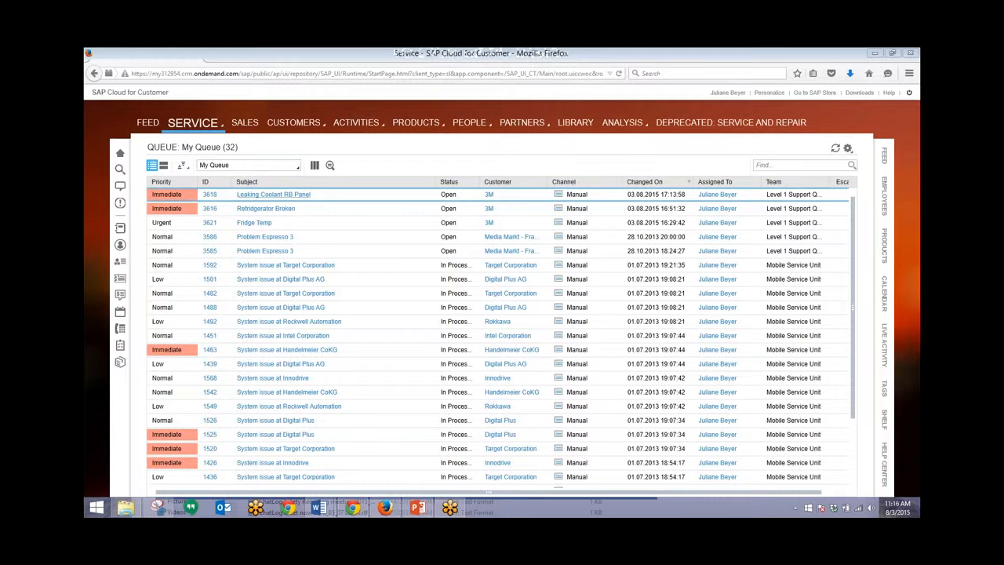
left_click(283, 200)
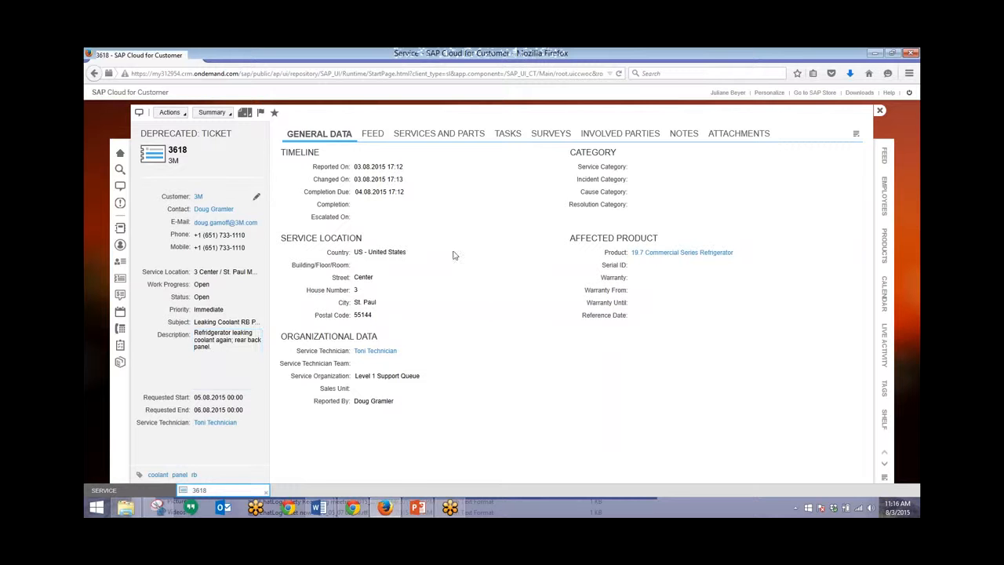
Step: Add the BUSHING part as line 10 in the ticket's Services and Parts
left_click(459, 139)
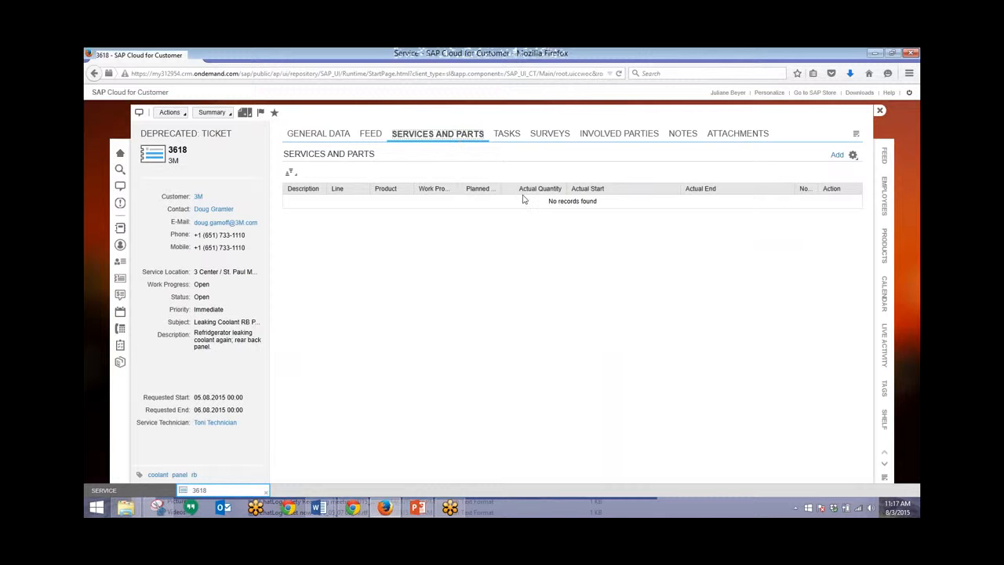
left_click(838, 158)
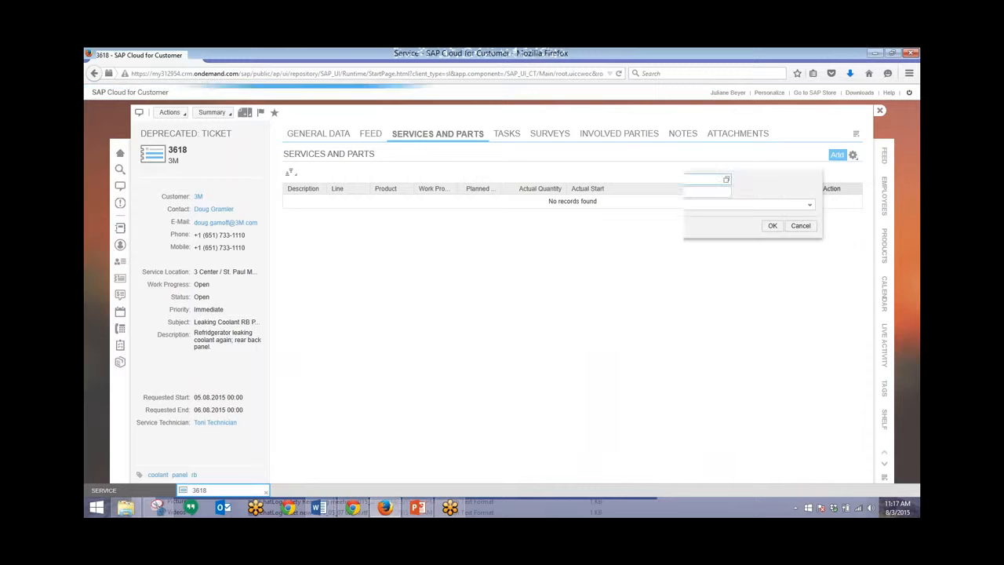
left_click(726, 180)
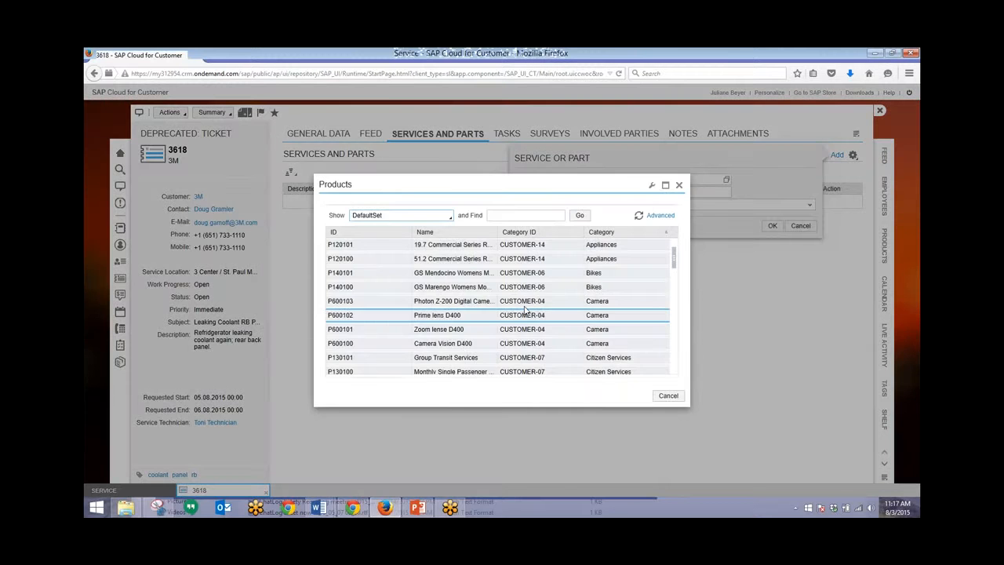
scroll(524, 309, "down", 1)
scroll(524, 306, "down", 2)
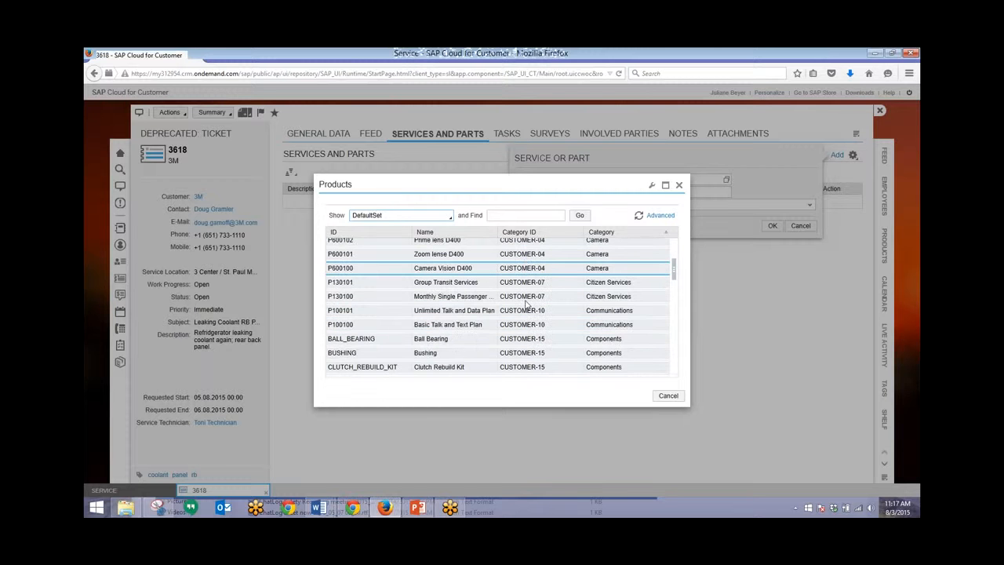
left_click(436, 356)
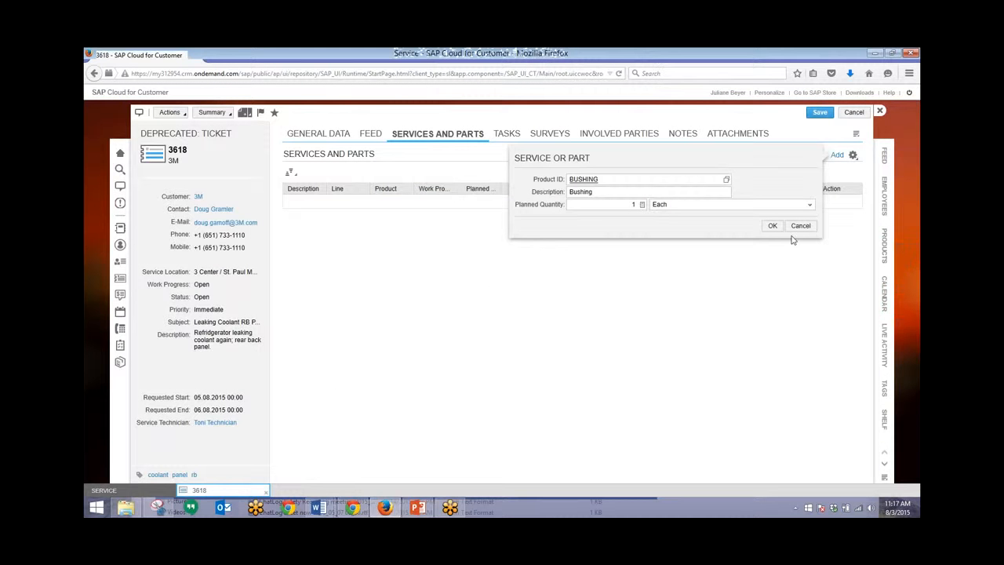
left_click(772, 225)
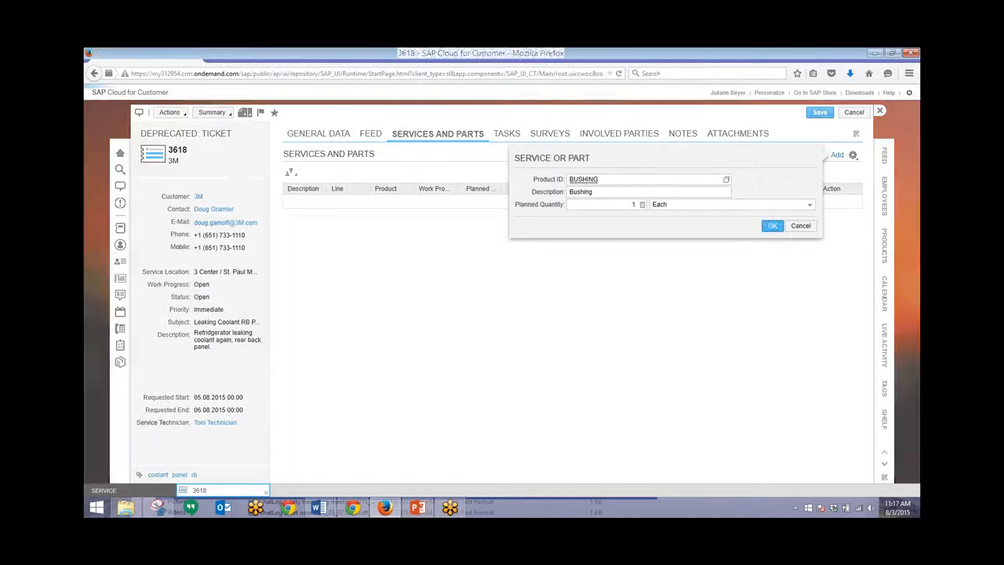
left_click(838, 155)
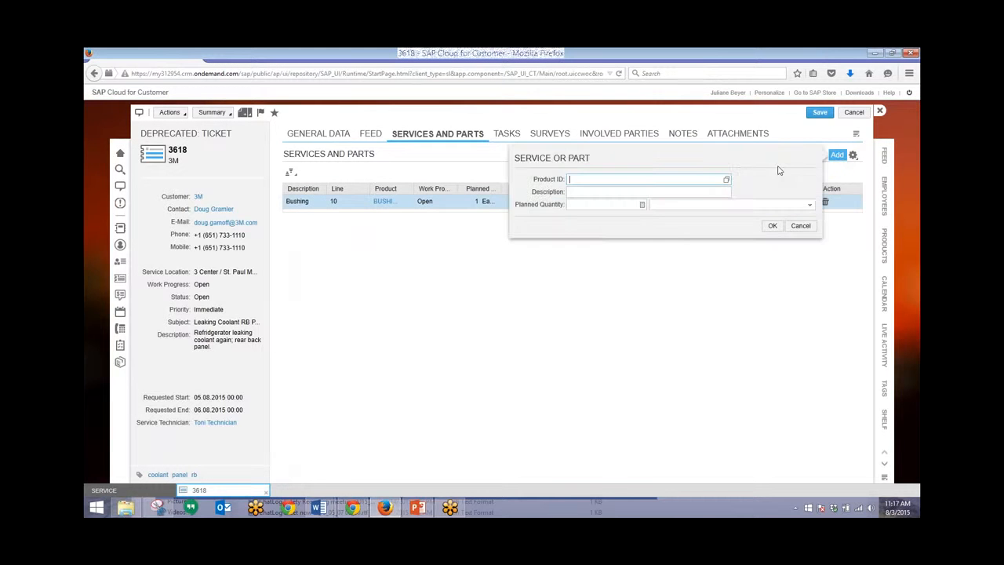
Step: Sort products by category and add STD_SERVICE Standard Service Rate as line 20
left_click(726, 180)
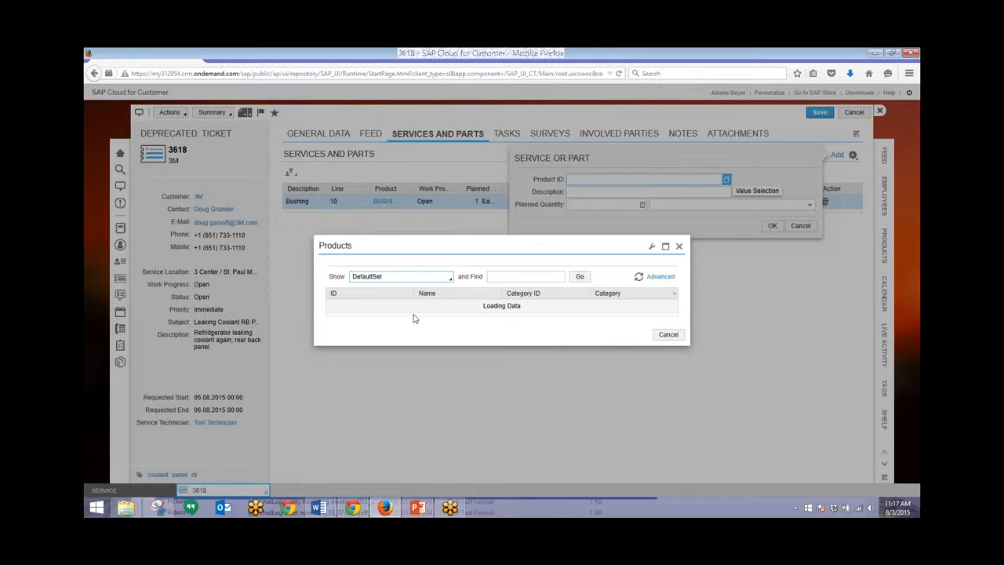
scroll(636, 245, "down", 2)
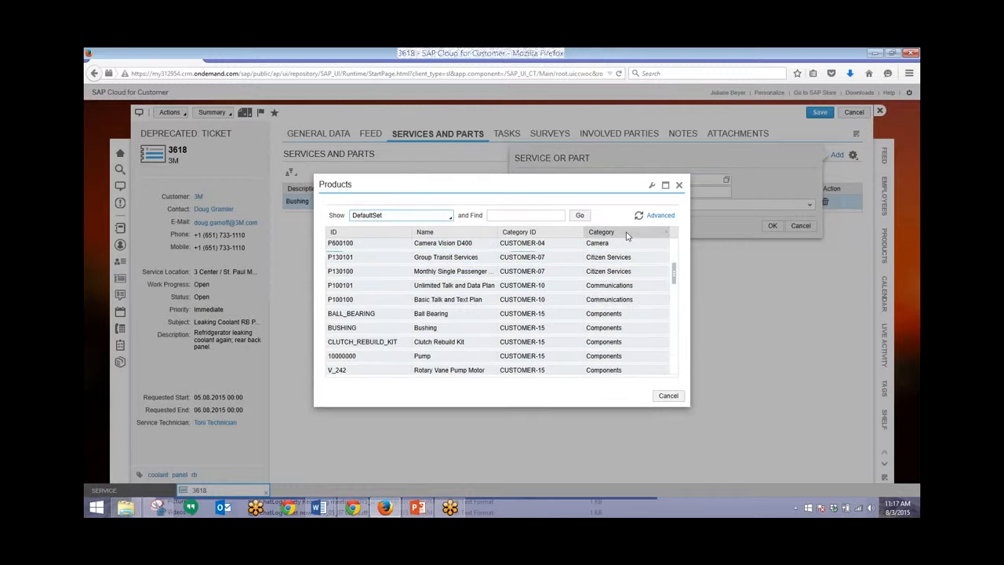
left_click(626, 233)
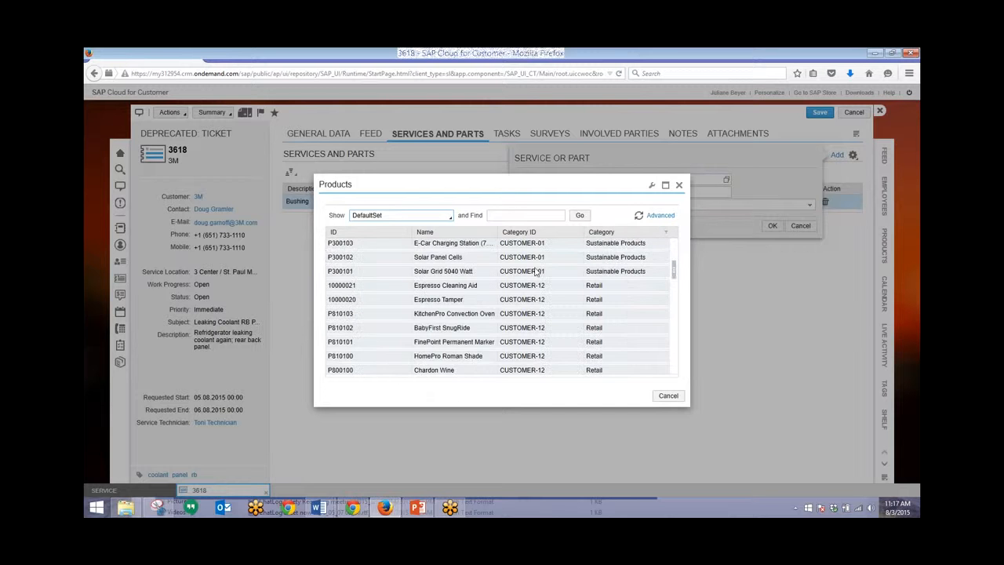
scroll(530, 274, "up", 2)
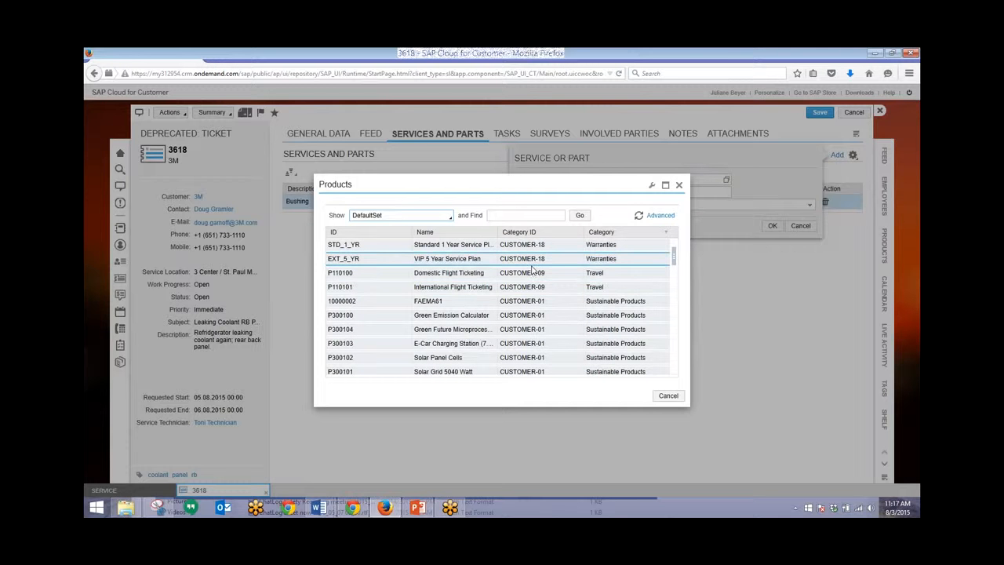
scroll(532, 269, "down", 3)
scroll(532, 269, "down", 3)
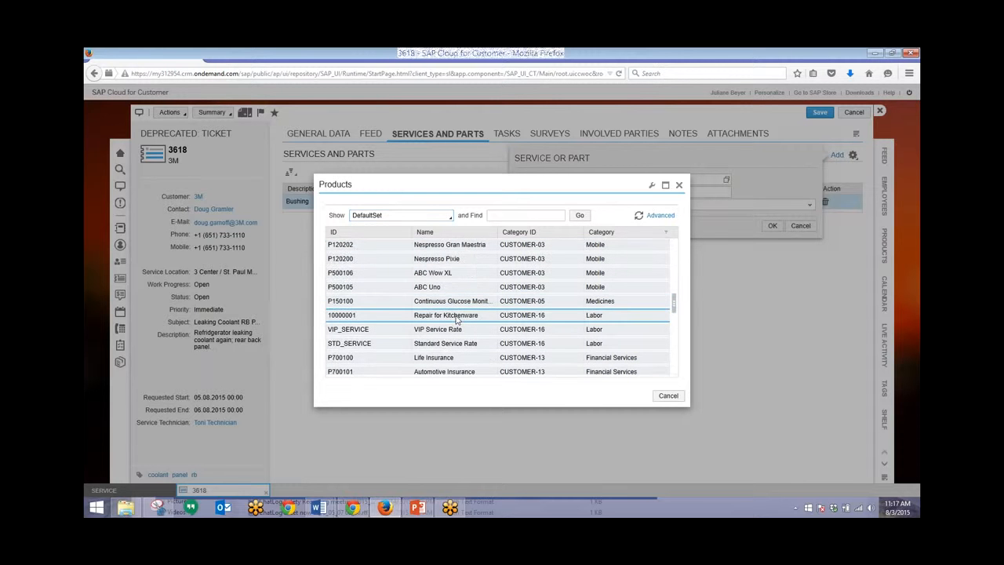
left_click(424, 346)
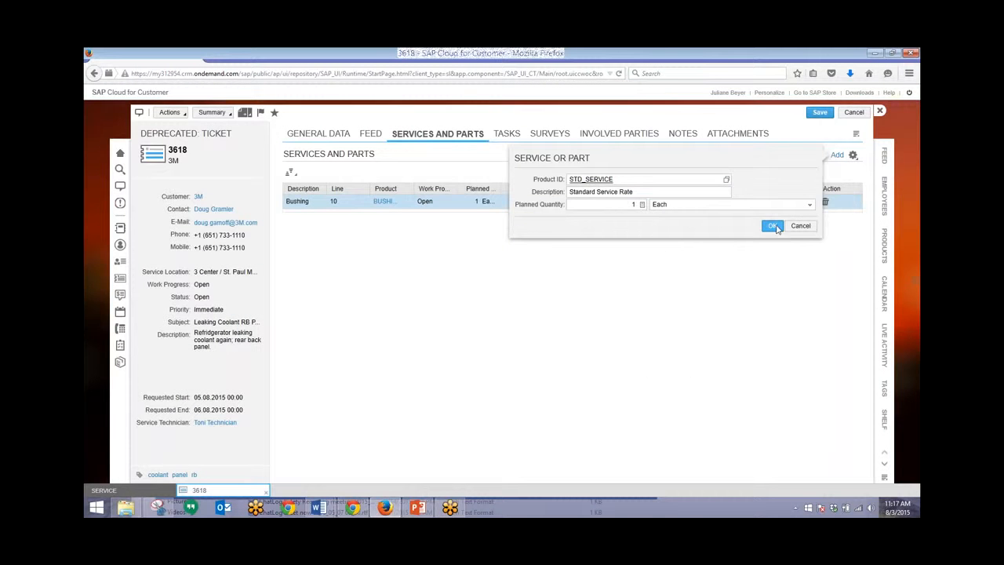
key("Return")
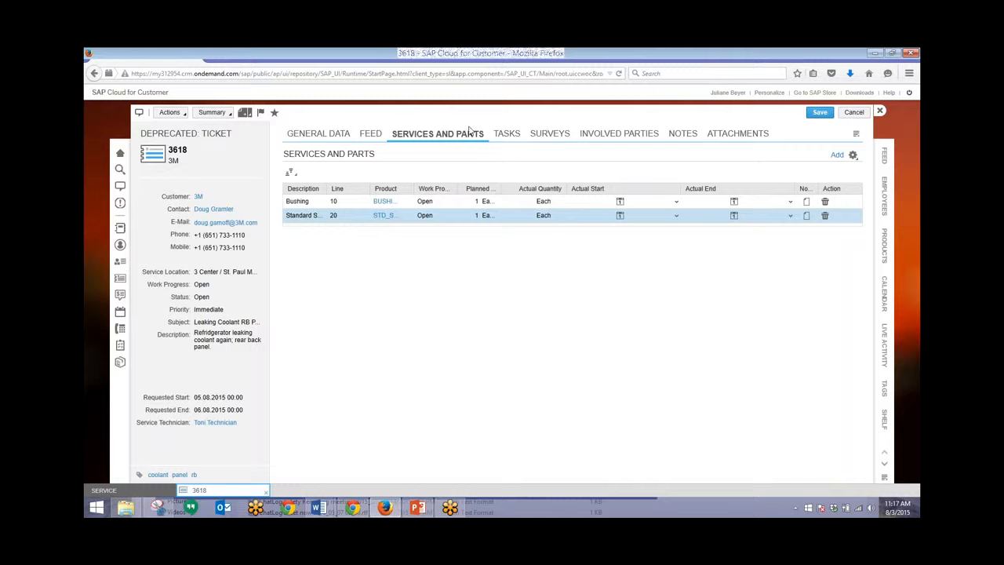
Step: Finish all items, set ticket 3618 status to Completed, save and close it
left_click(186, 114)
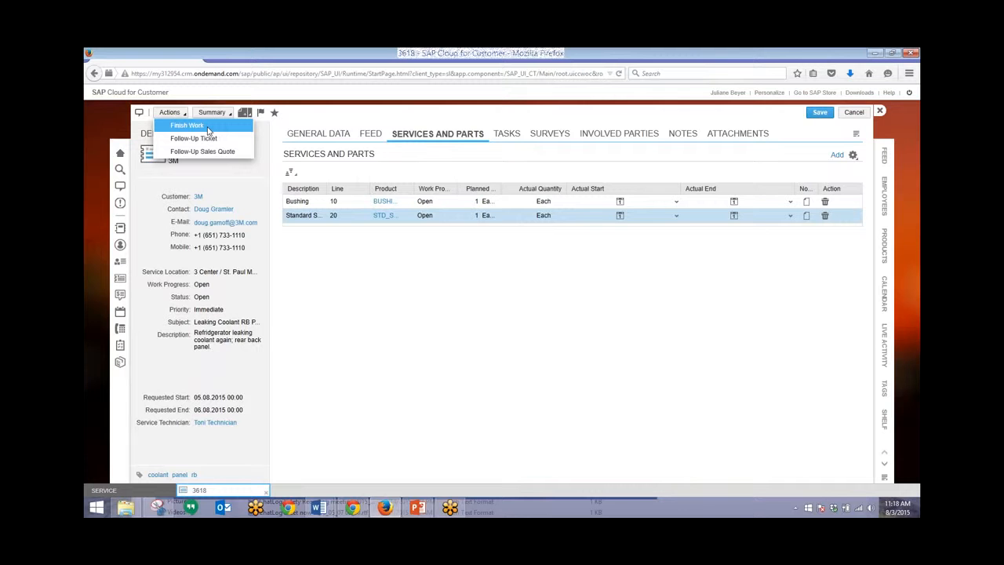
left_click(208, 129)
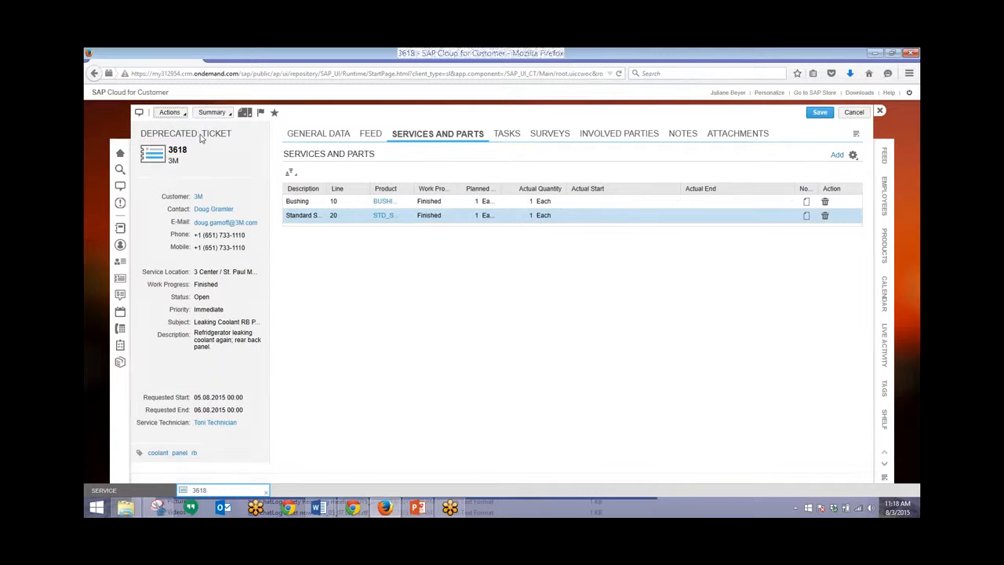
left_click(253, 300)
left_click(256, 298)
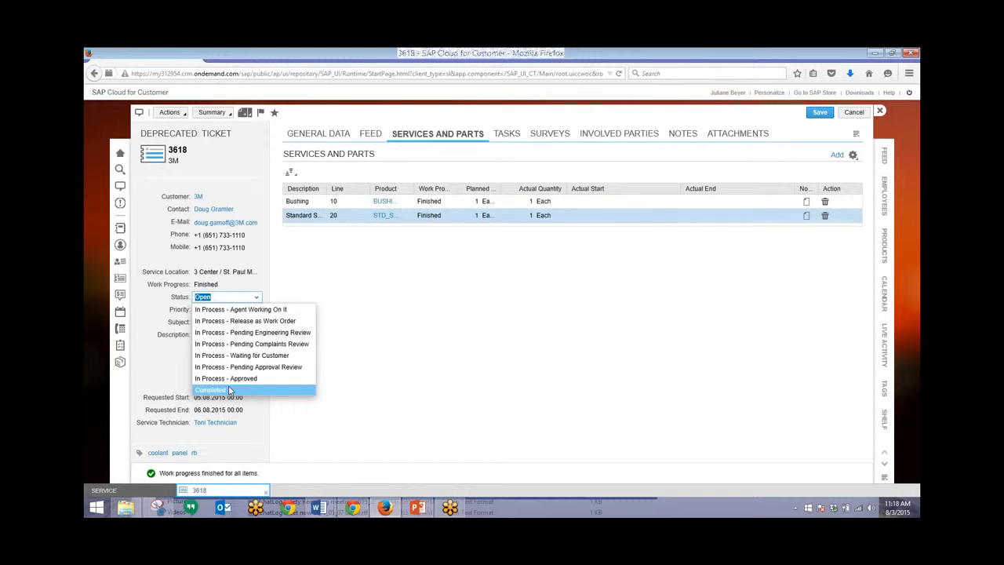
left_click(228, 390)
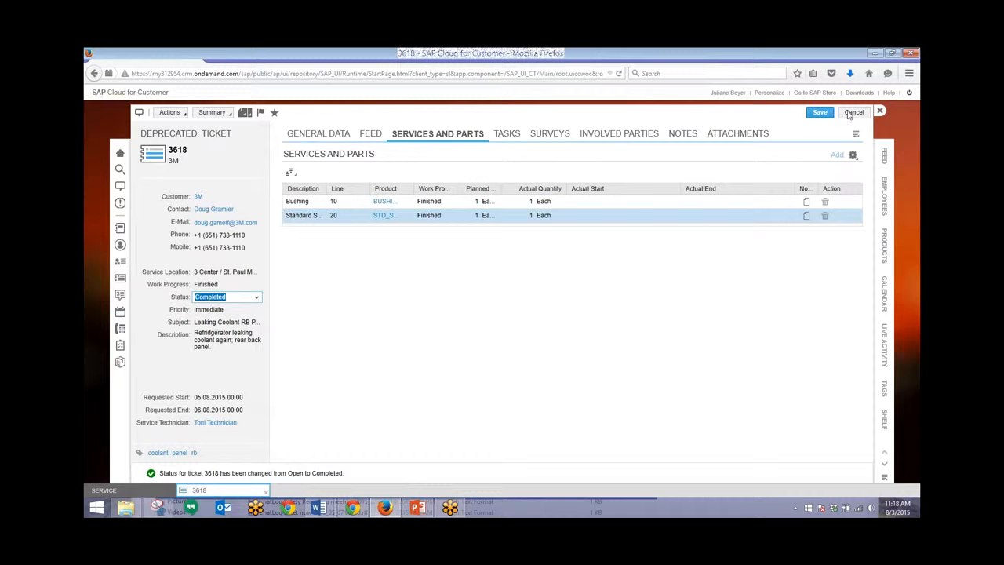
left_click(820, 114)
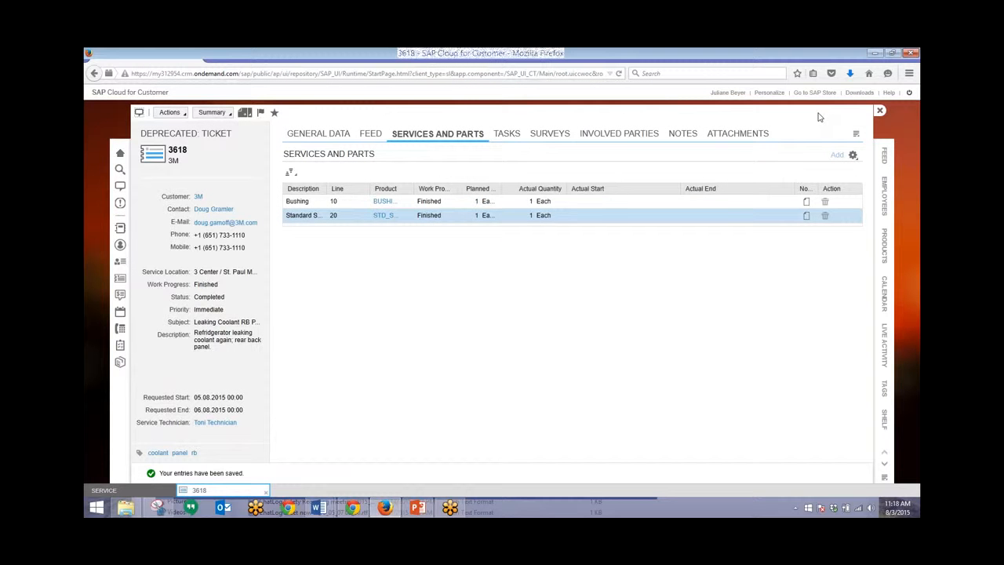
left_click(879, 112)
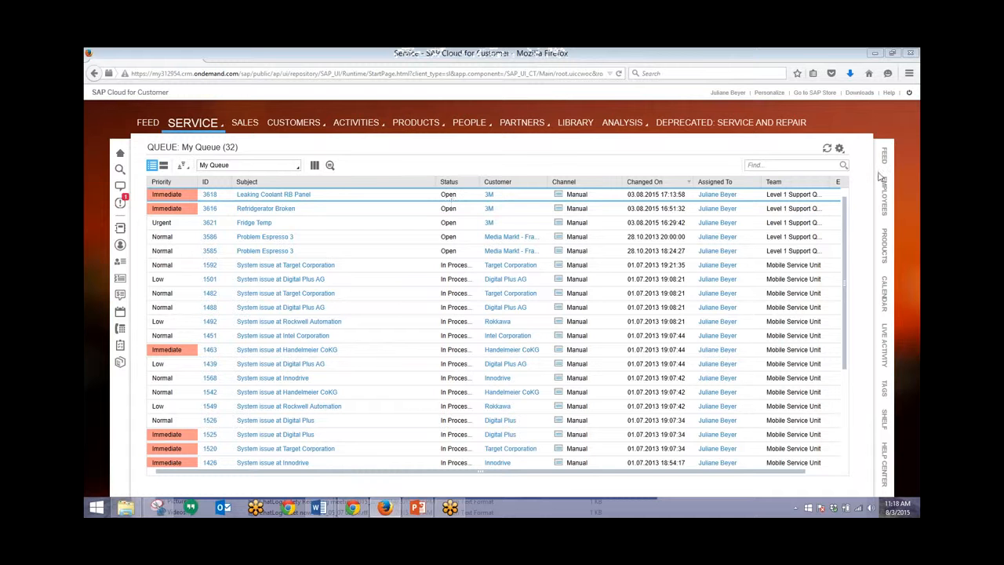
Step: Refresh My Queue and sort the tickets by Status, then by Changed On
left_click(827, 151)
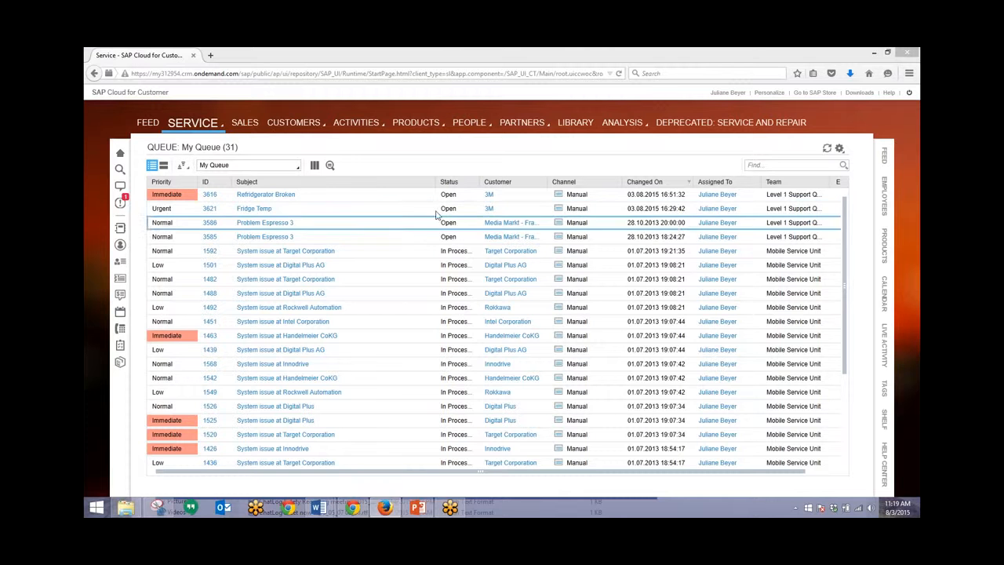
left_click(450, 182)
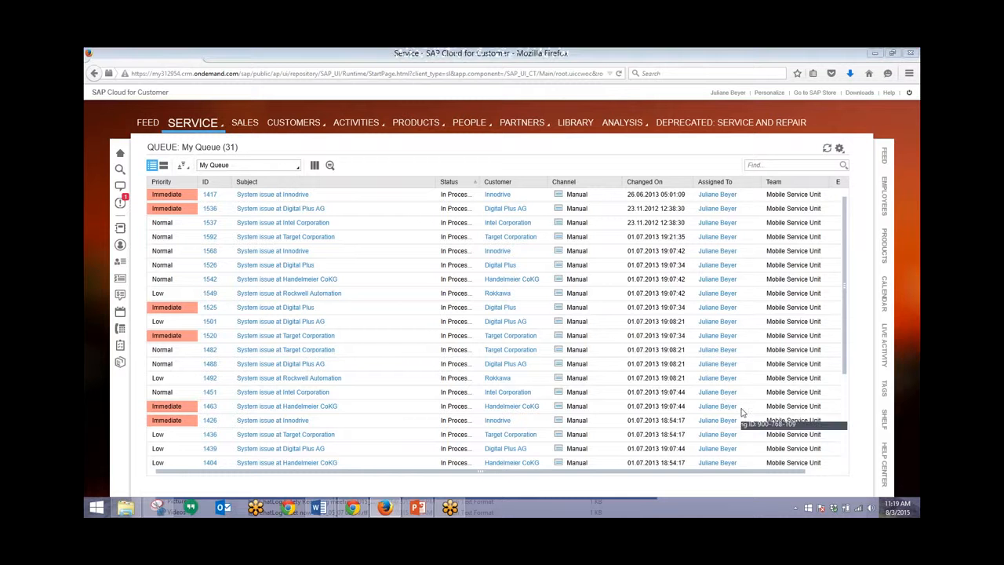
left_click(657, 181)
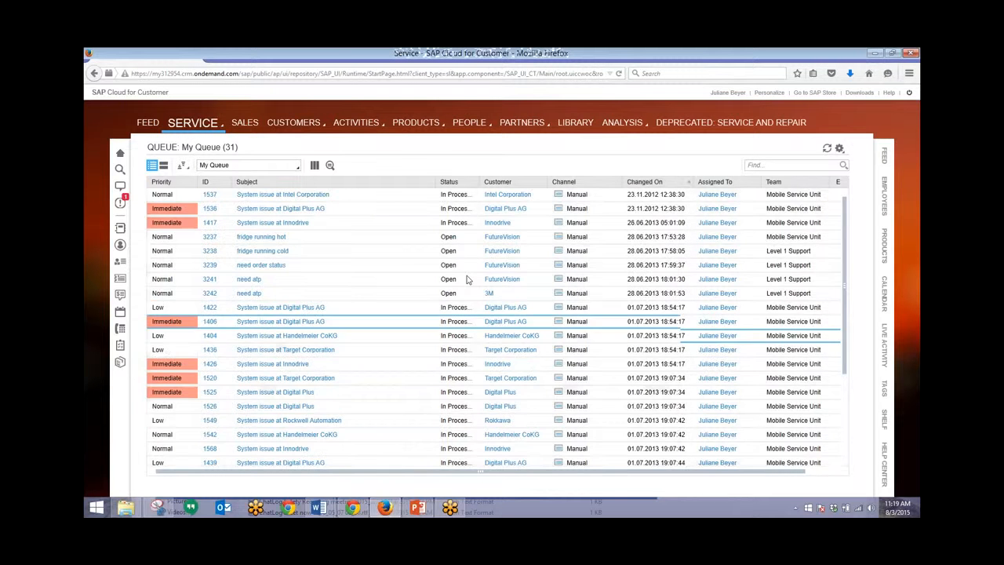
Step: Scroll the 31 remaining tickets, then bring up the queue views and Service page choices
left_click(466, 278)
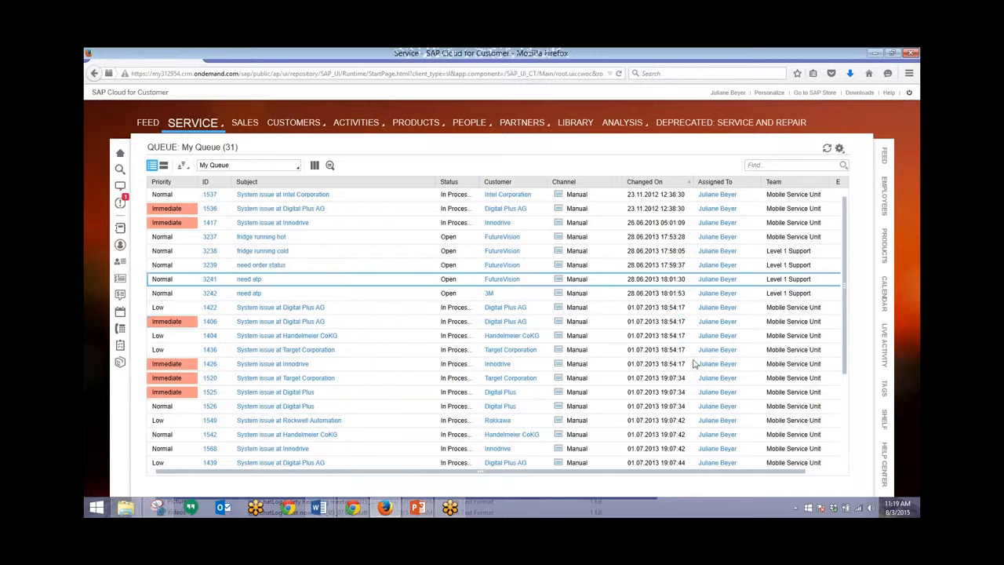
left_click(742, 411)
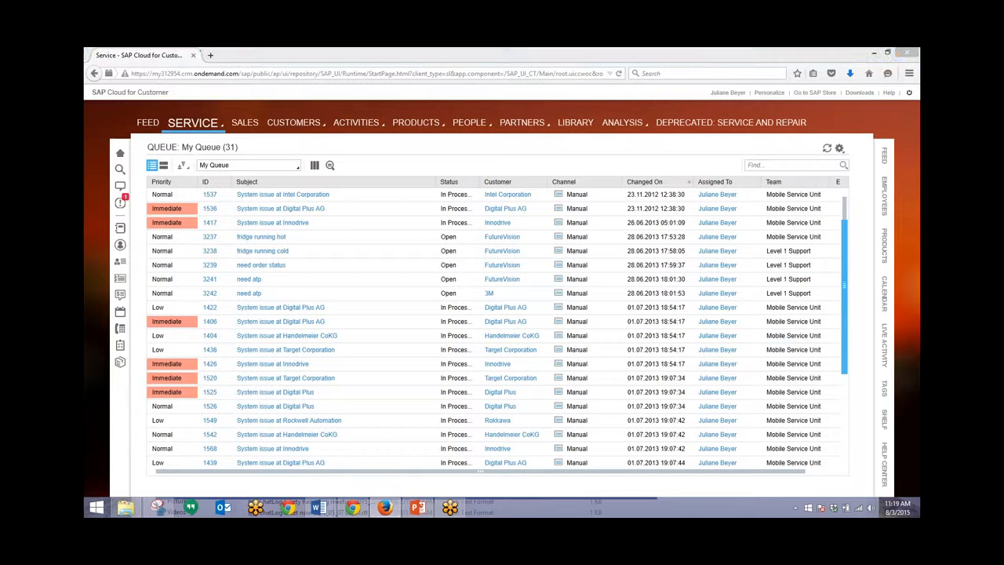
scroll(845, 464, "down", 1)
scroll(845, 464, "down", 3)
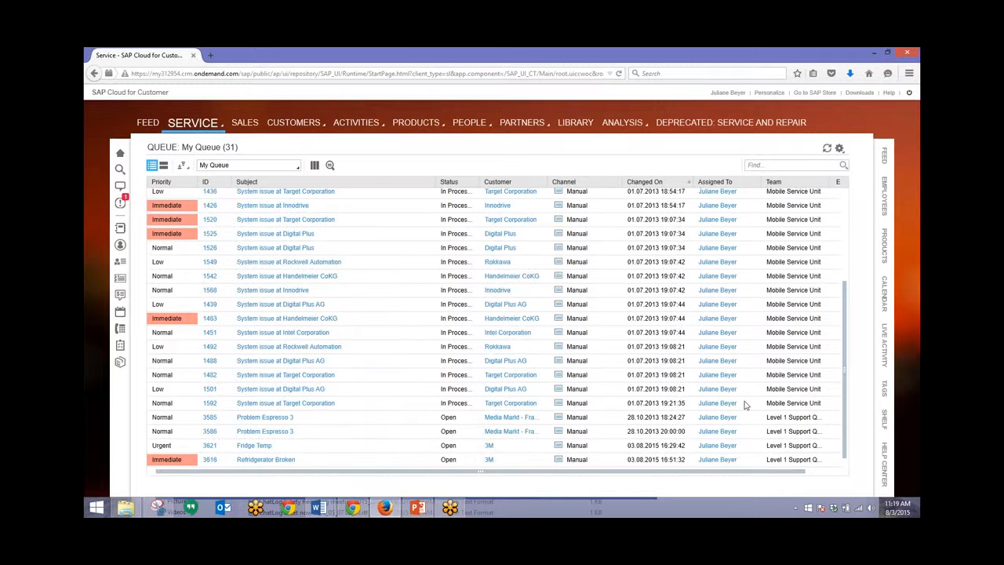
left_click(297, 168)
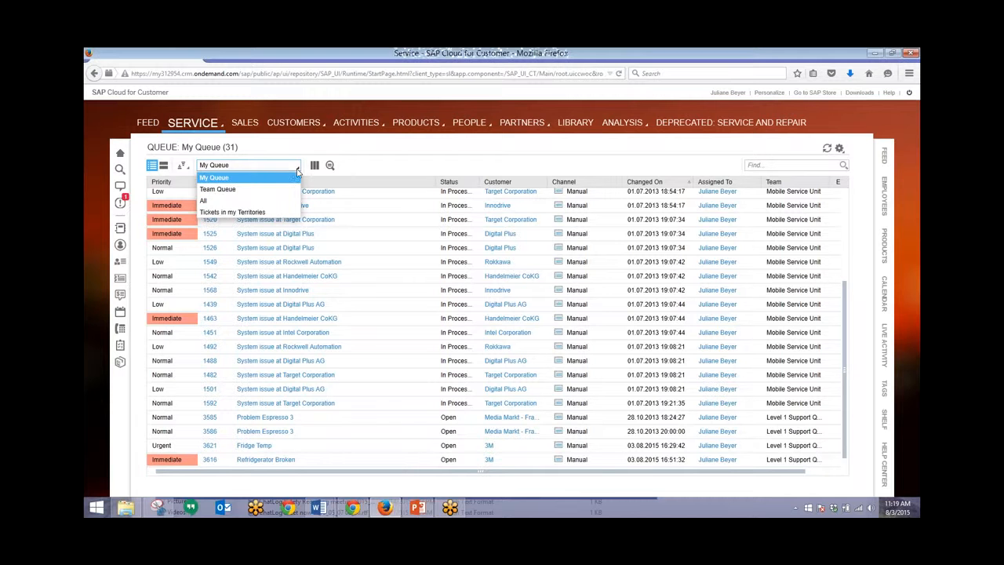
left_click(205, 124)
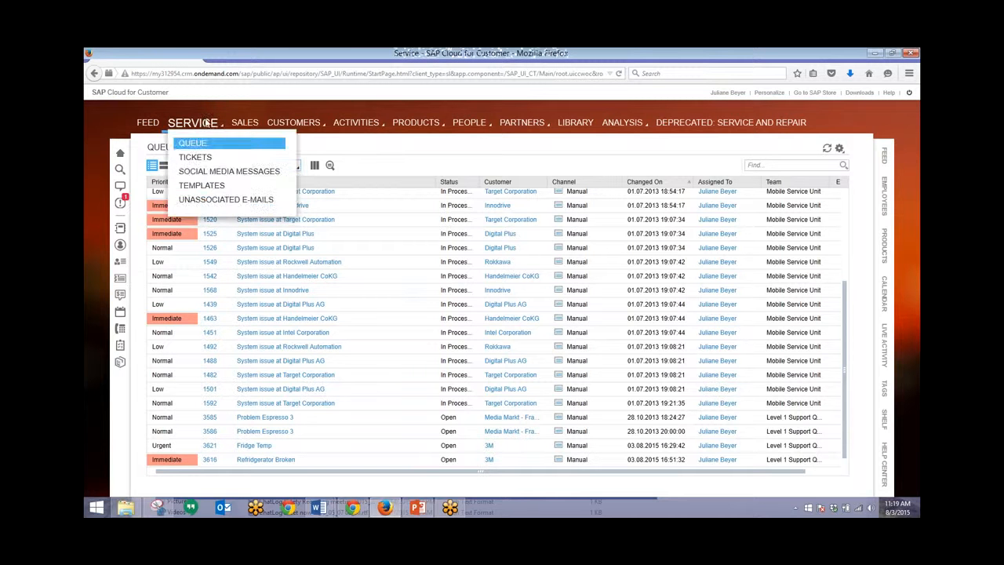
Step: Check Service > Tickets to confirm 3618 is Completed, then view and dismiss notifications
left_click(206, 158)
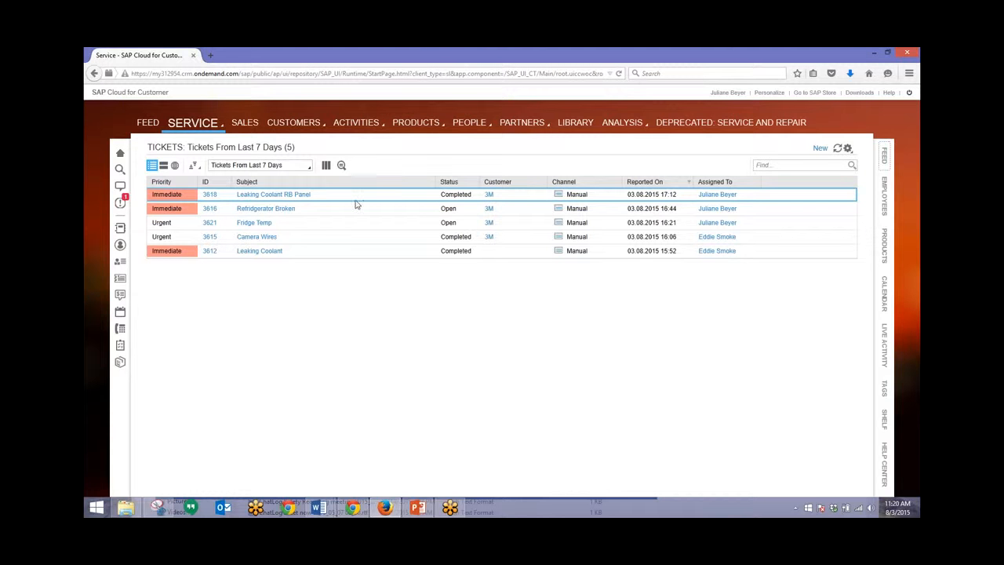
left_click(120, 204)
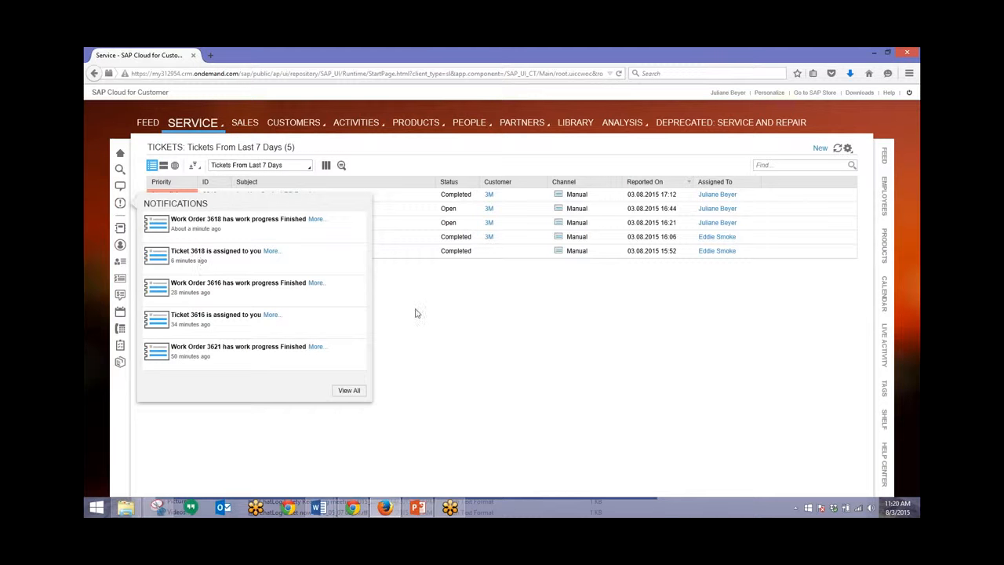
left_click(451, 313)
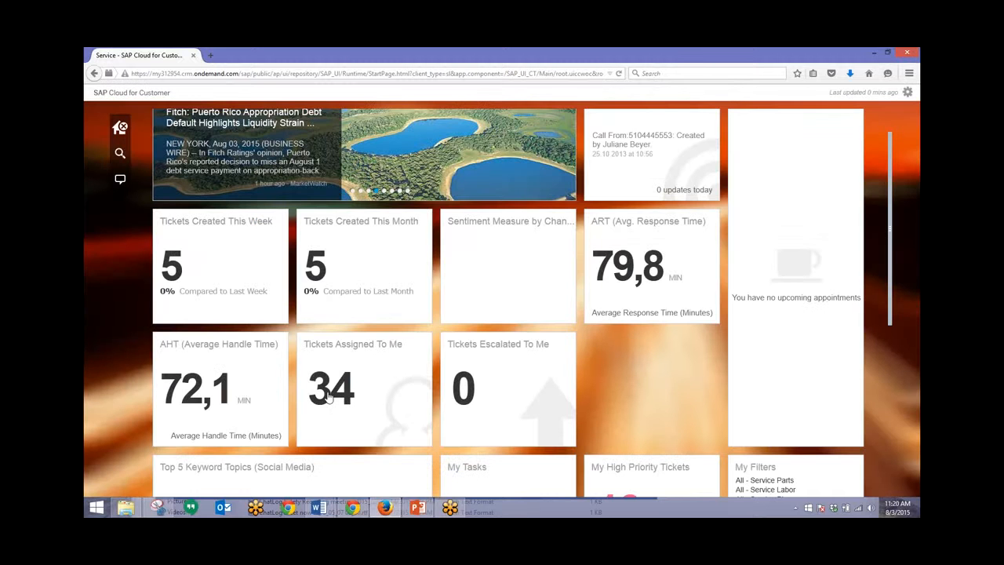
Step: Refresh the home dashboard so tickets assigned shows 33, then open the ART report
left_click(908, 91)
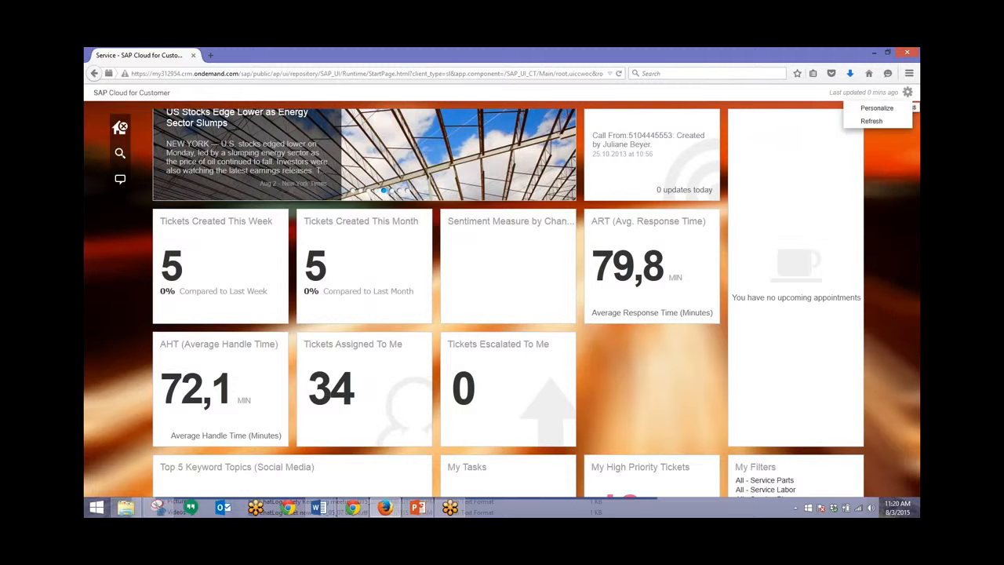
left_click(871, 122)
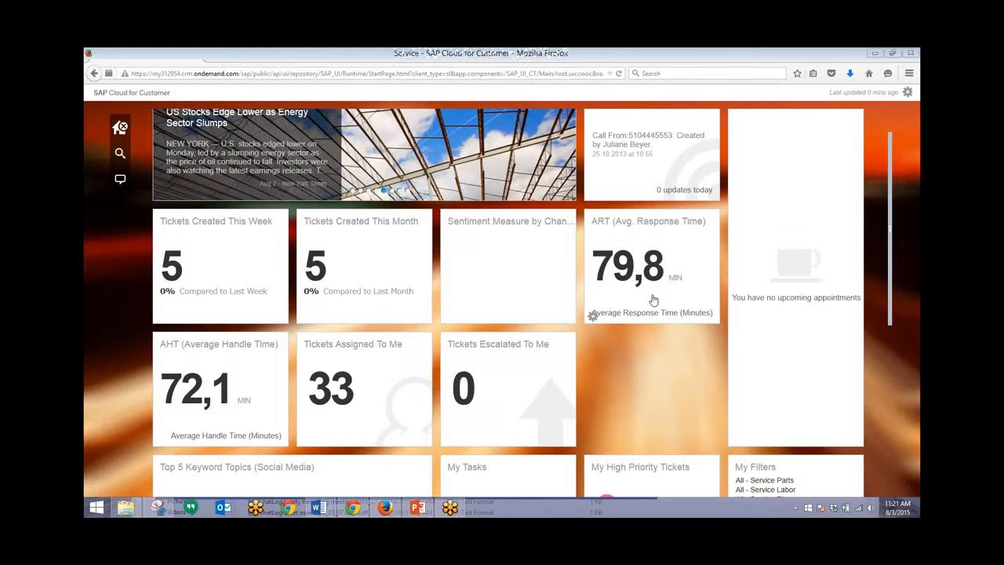
left_click(654, 301)
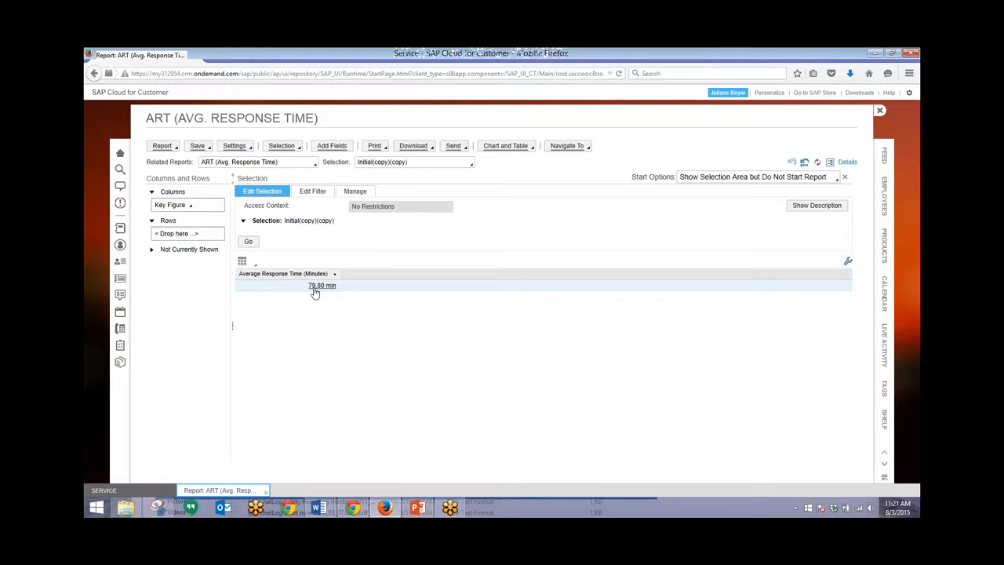
Step: Break the ART report rows down by Manager and show a chart beside the table
left_click(152, 250)
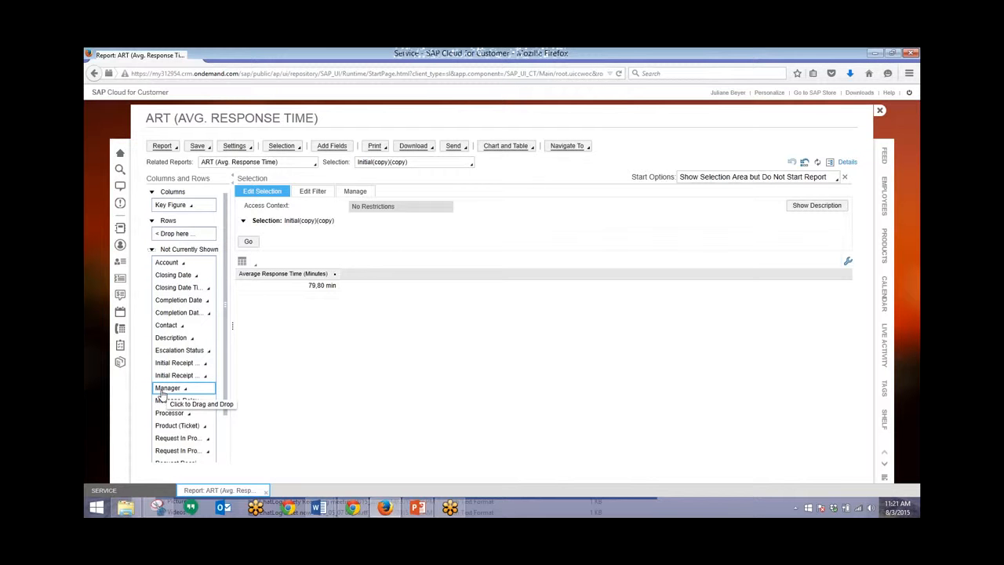
left_click_drag(161, 394, 168, 233)
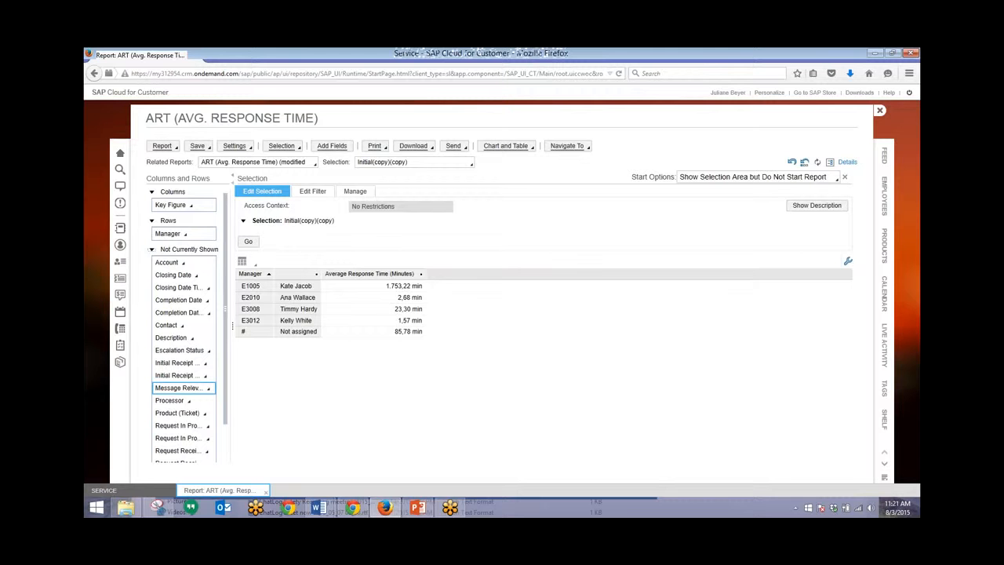
left_click(532, 149)
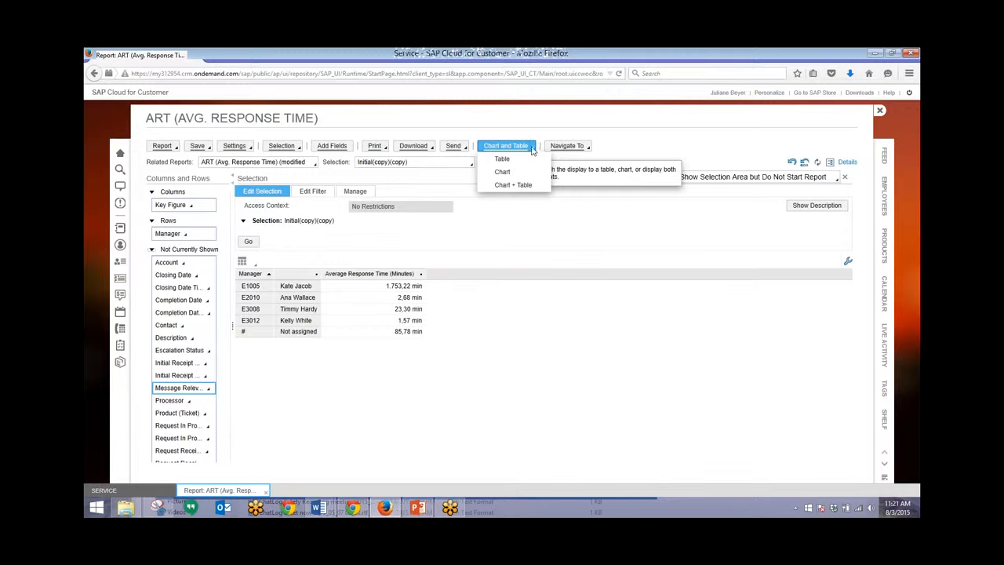
left_click(502, 185)
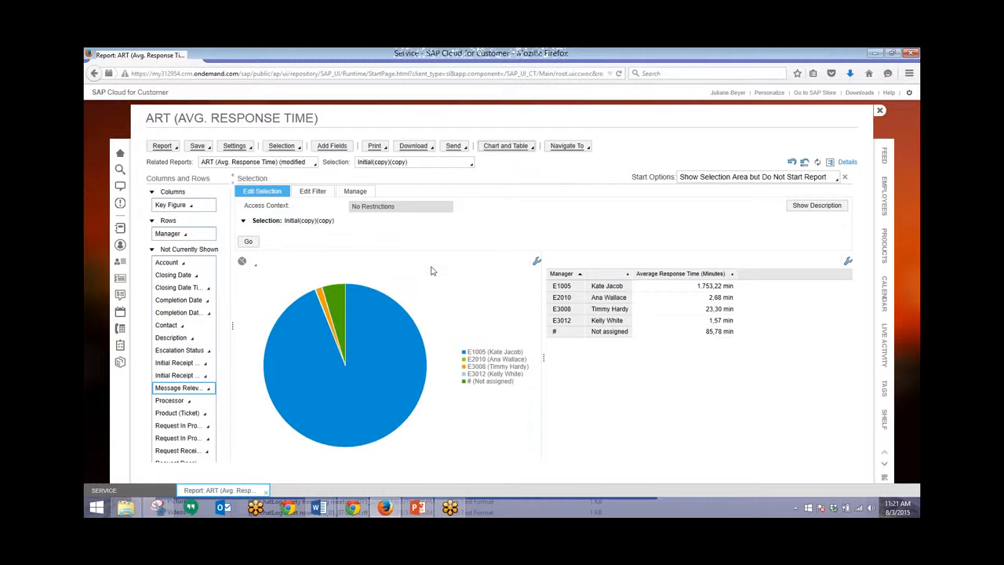
Step: Change the chart type from pie to bar, then return to the home dashboard
mouse_move(351, 314)
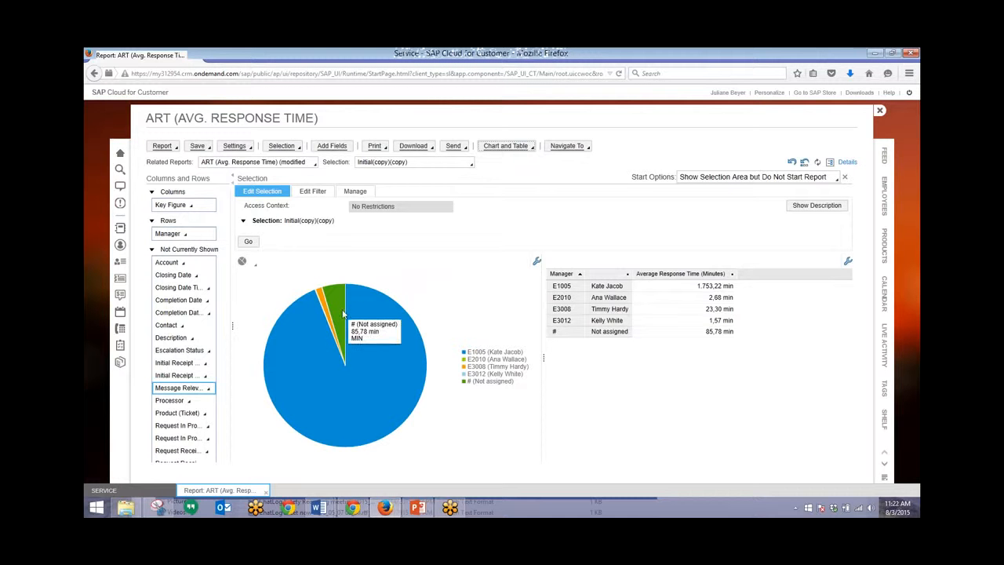
left_click(244, 262)
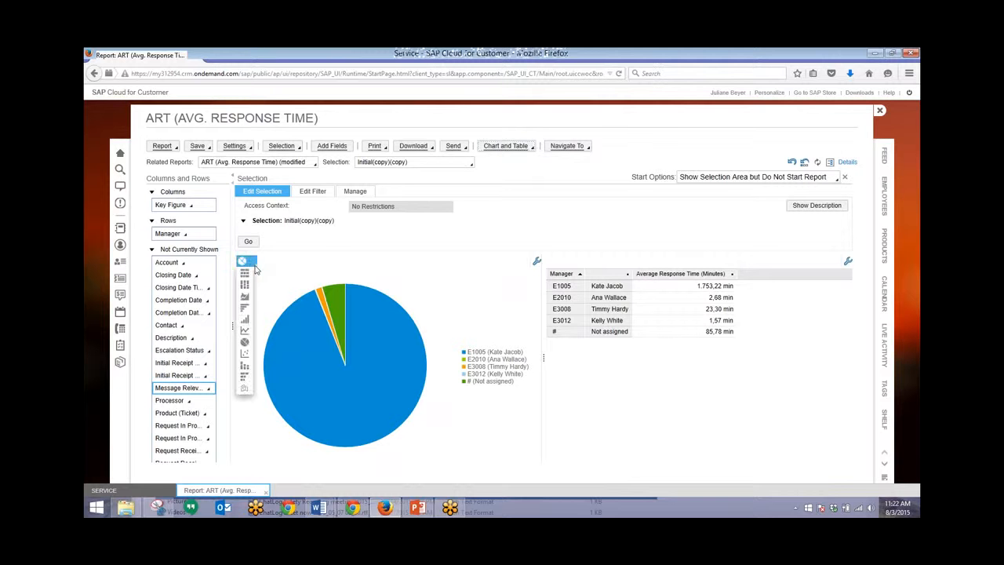
left_click(244, 308)
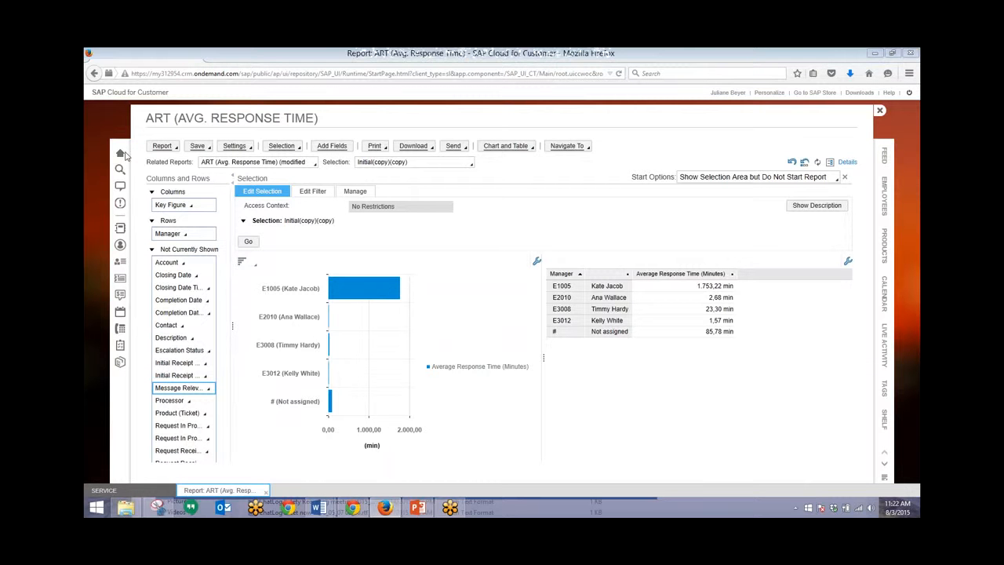
left_click(120, 153)
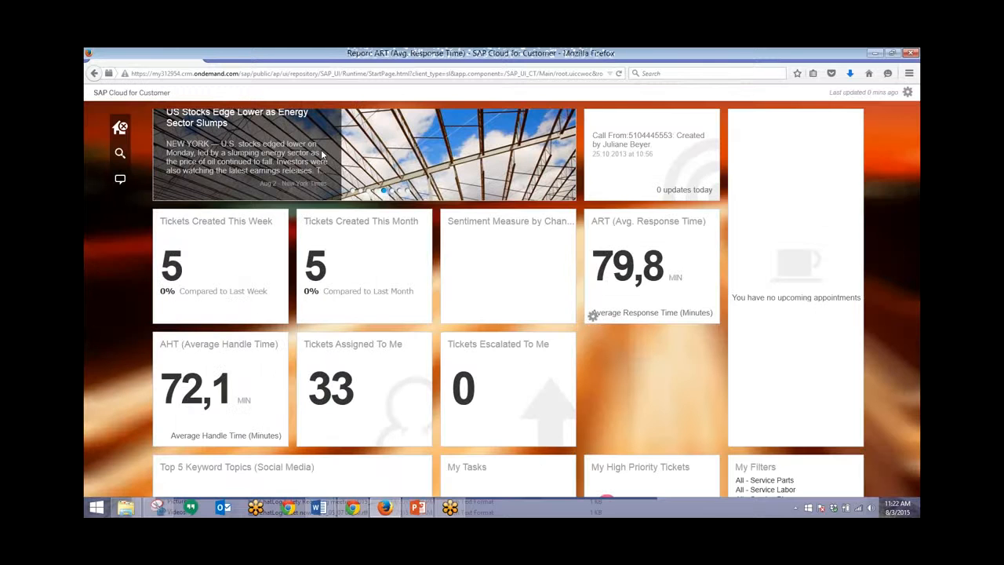